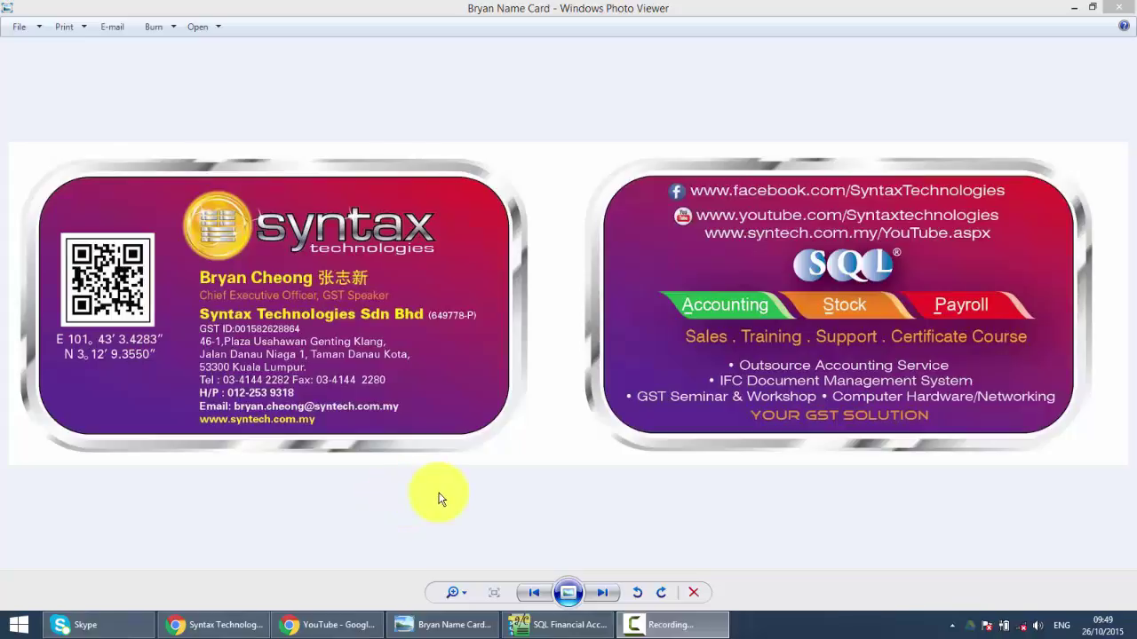
Switch to SQL Financial Accounting and open the list of existing purchase requests.
click(551, 620)
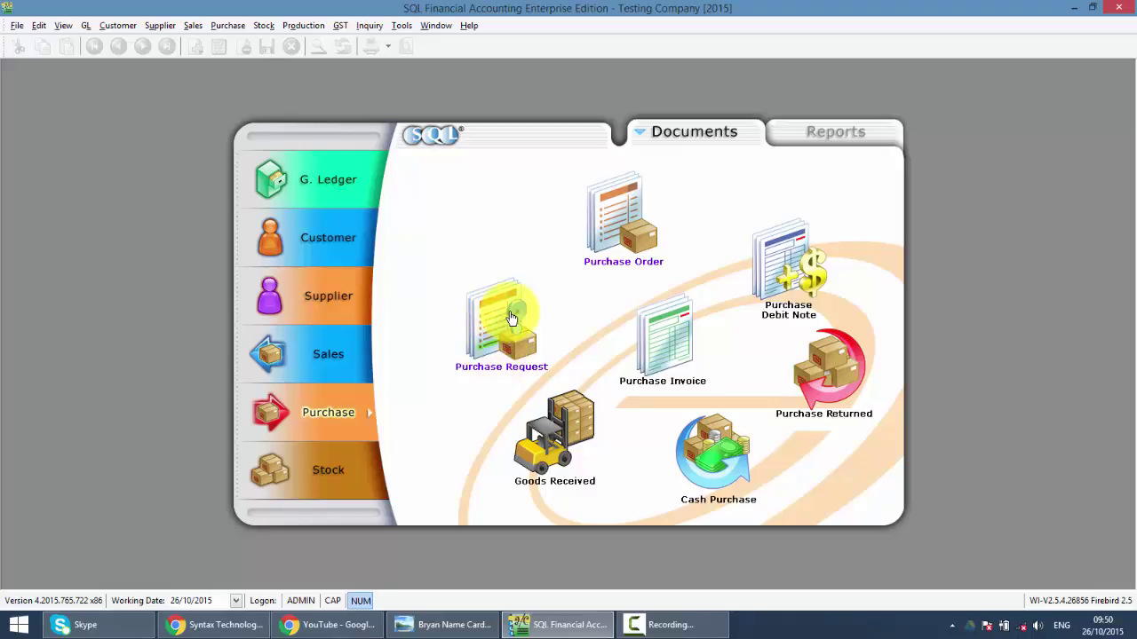
click(512, 318)
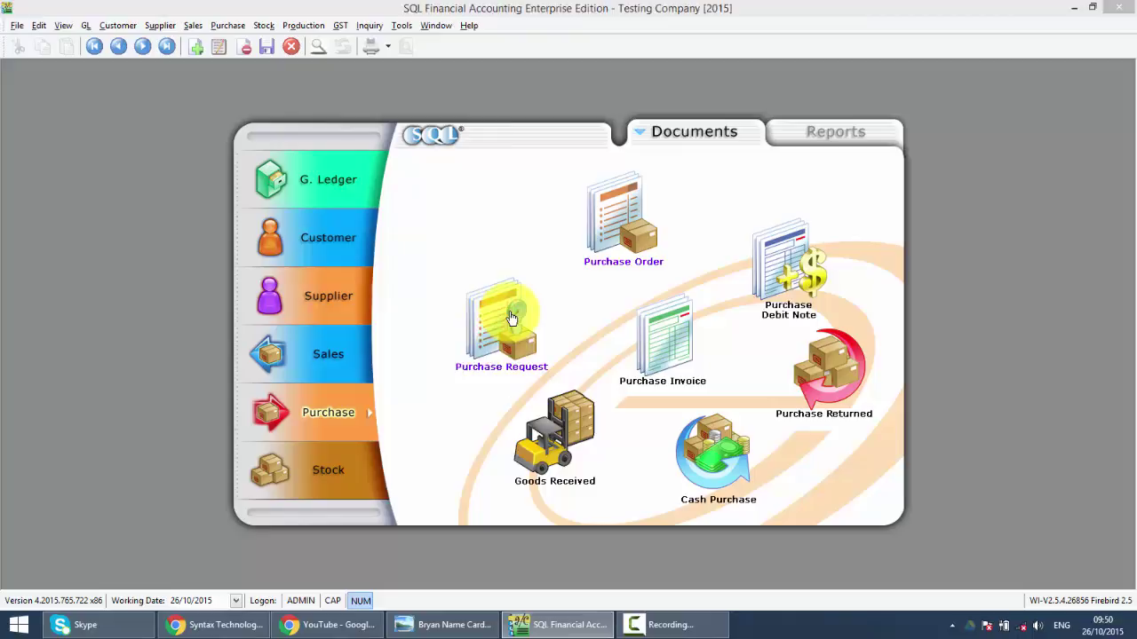
click(465, 109)
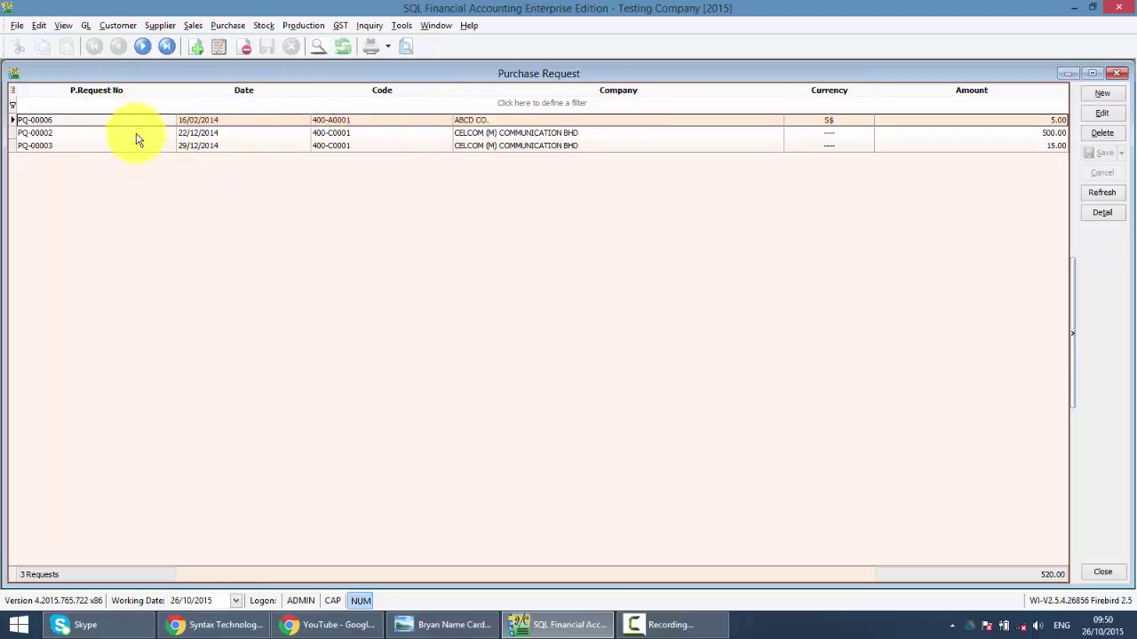
Filter the purchase request list by request number "3" and by company "ab", clearing each filter after viewing.
click(147, 105)
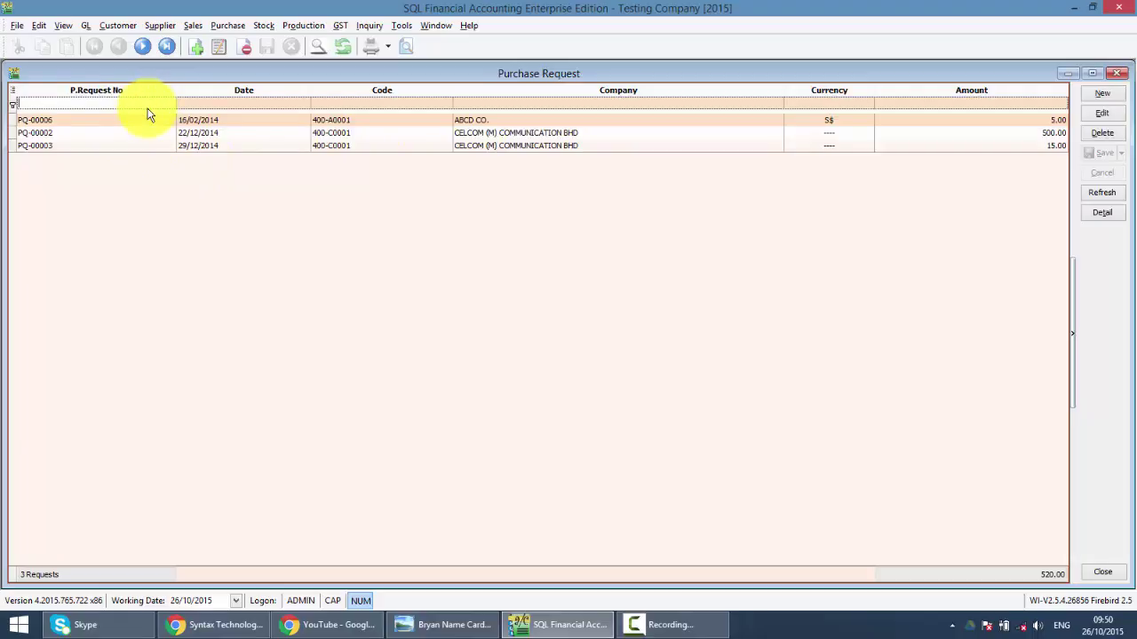
text(3)
key(BackSpace)
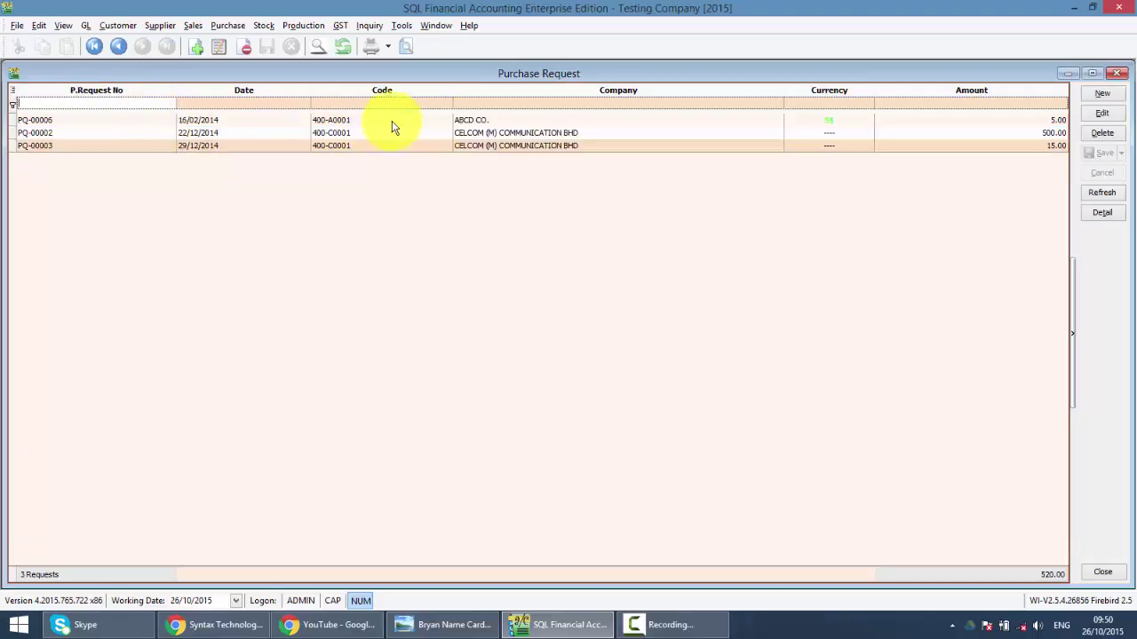
click(476, 102)
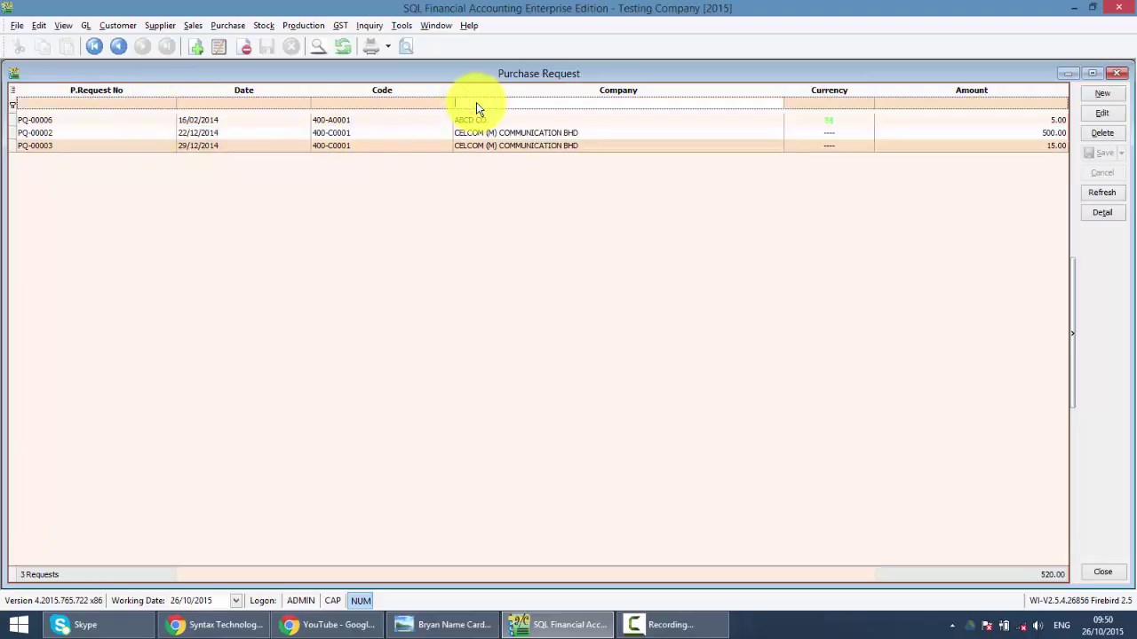
text(ab)
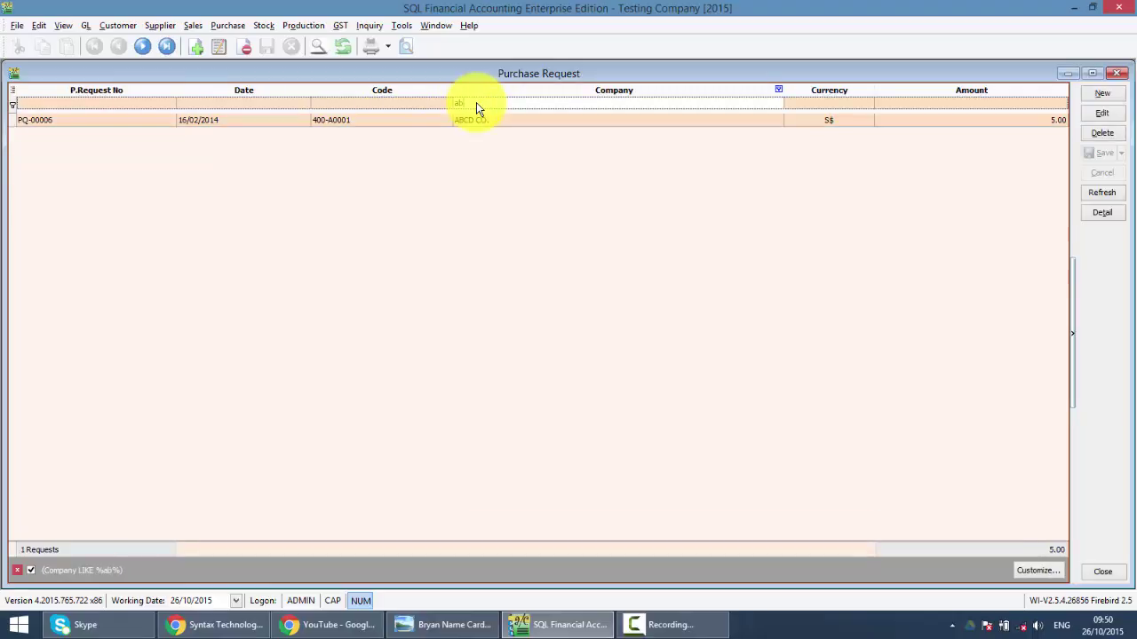
key(BackSpace)
key(BackSpace)
Add the Agent column to the purchase request list between Company and Currency, and close the field chooser.
right_click(556, 93)
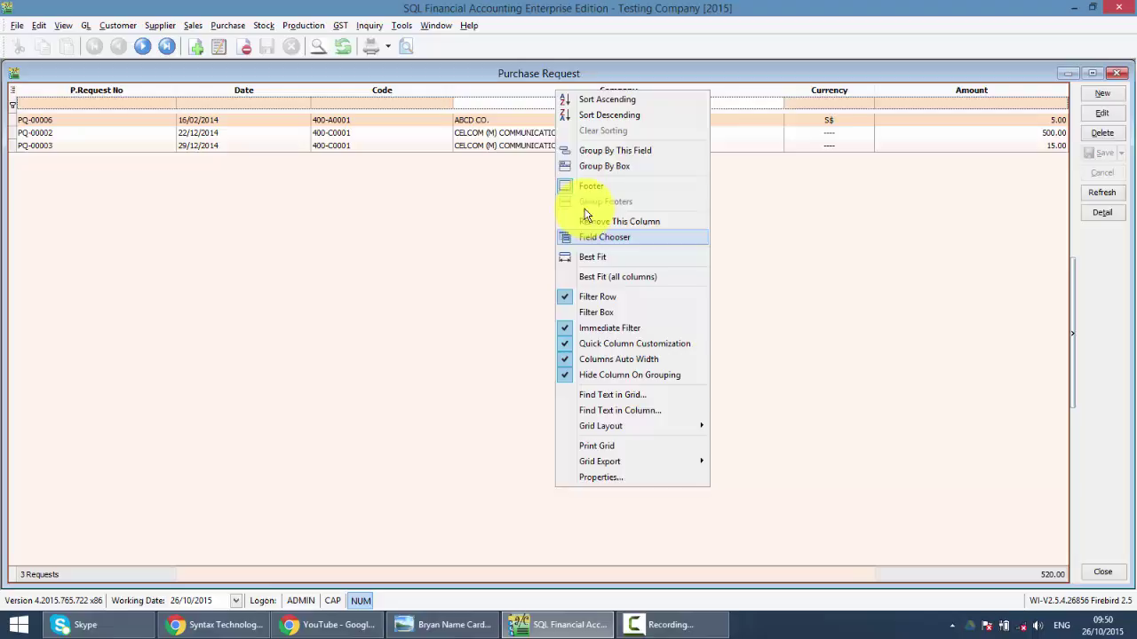
click(515, 96)
right_click(514, 95)
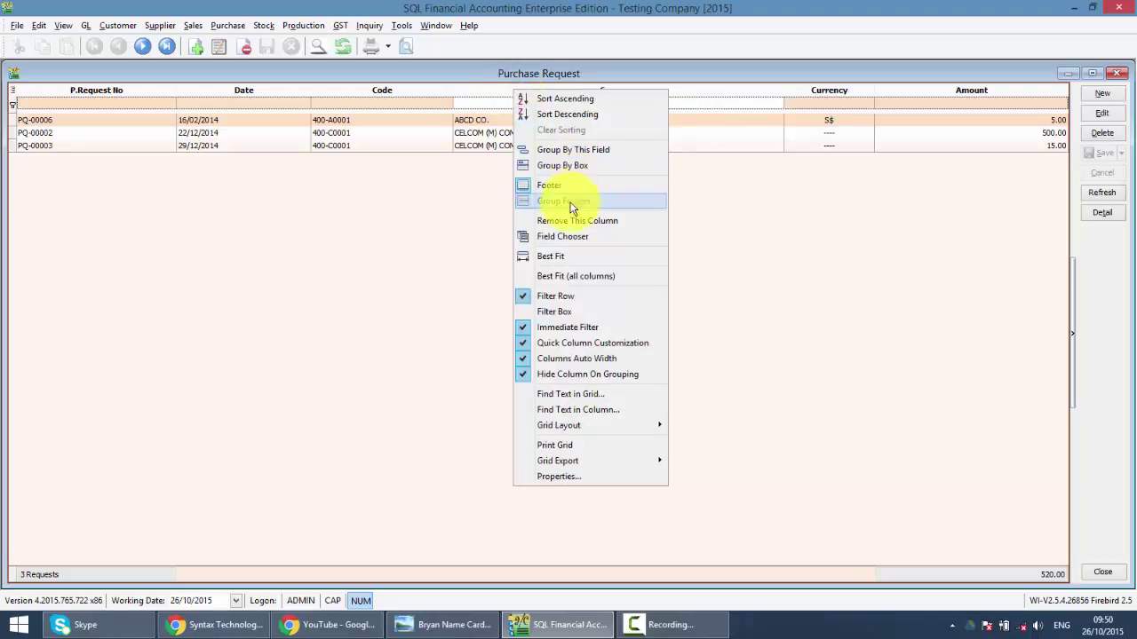
click(566, 238)
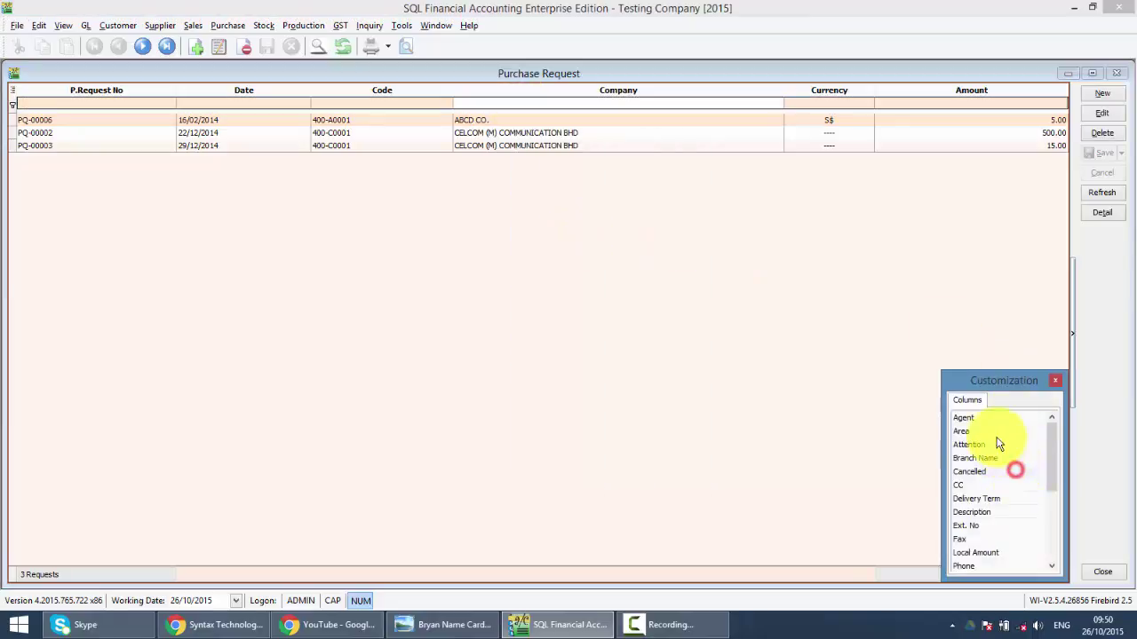
drag(972, 417, 753, 98)
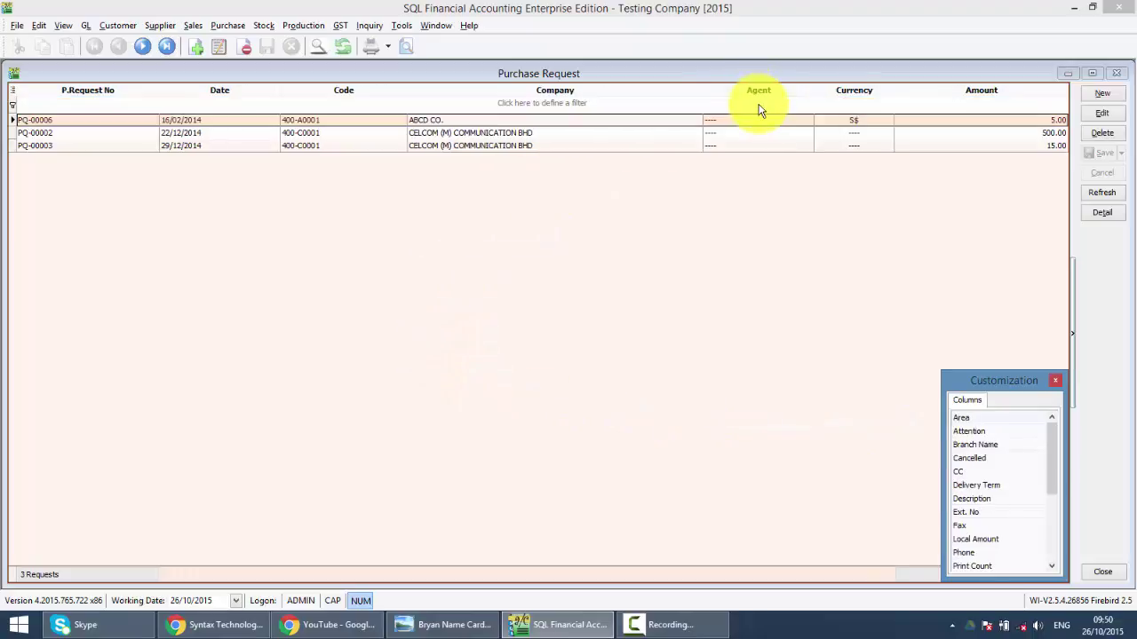
click(1055, 380)
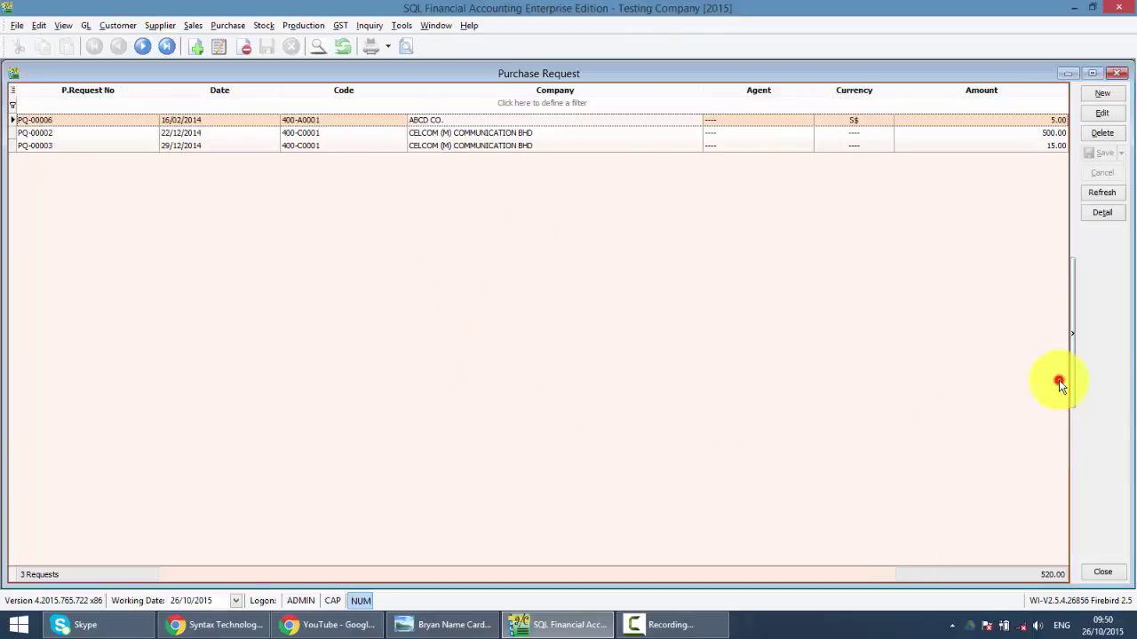
Start a new purchase request, try a supplier search for "ma" and clear the search text.
click(1101, 92)
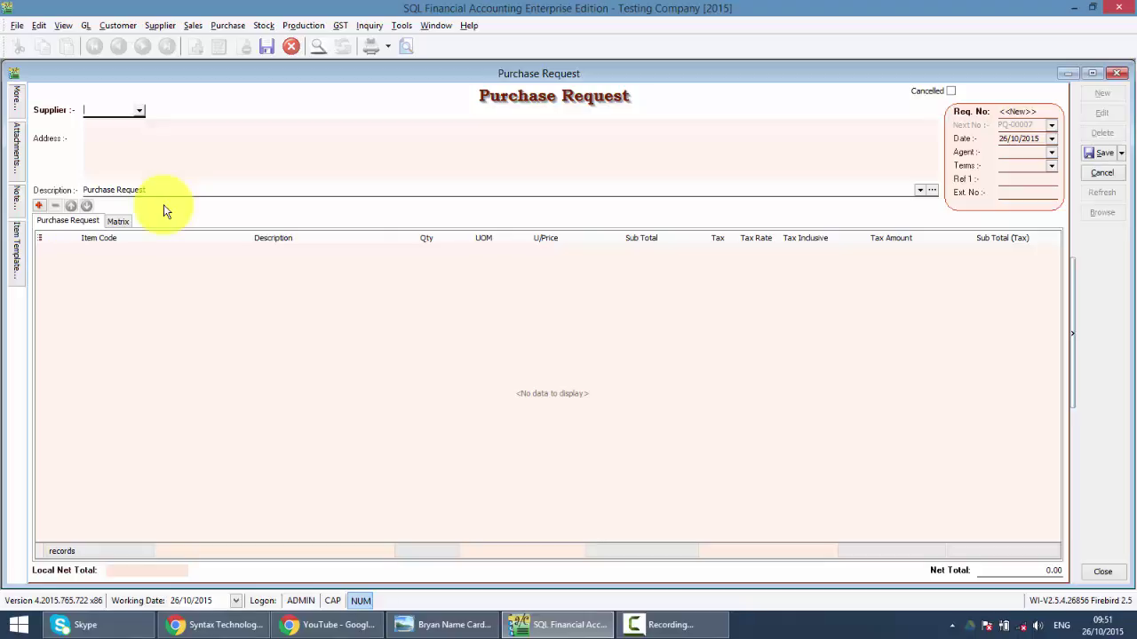
text(ma)
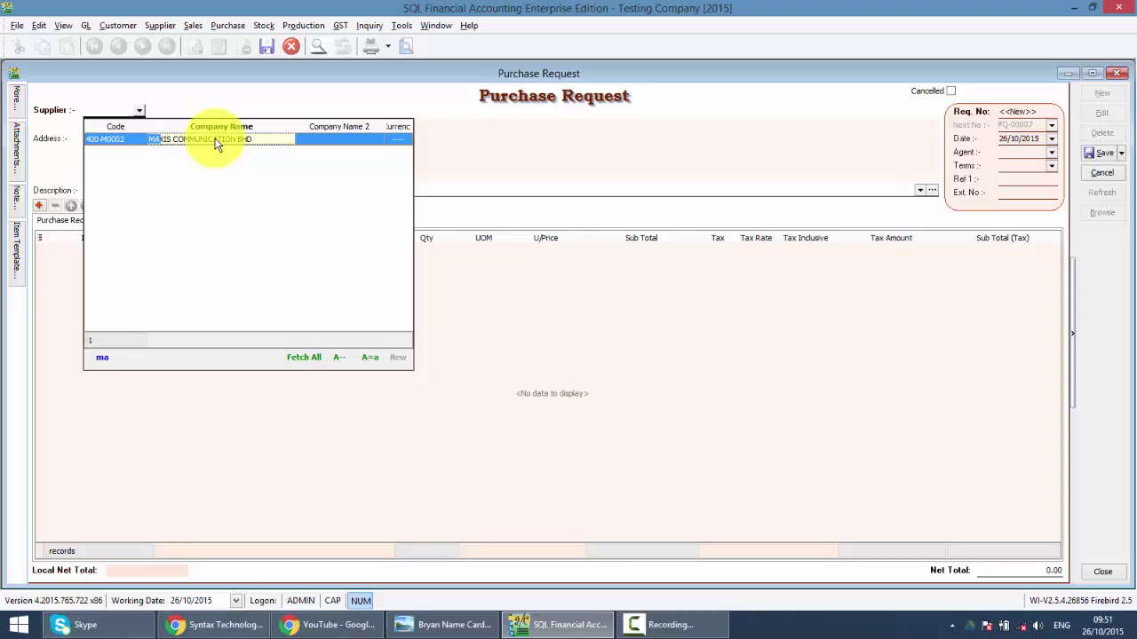
key(BackSpace)
key(BackSpace)
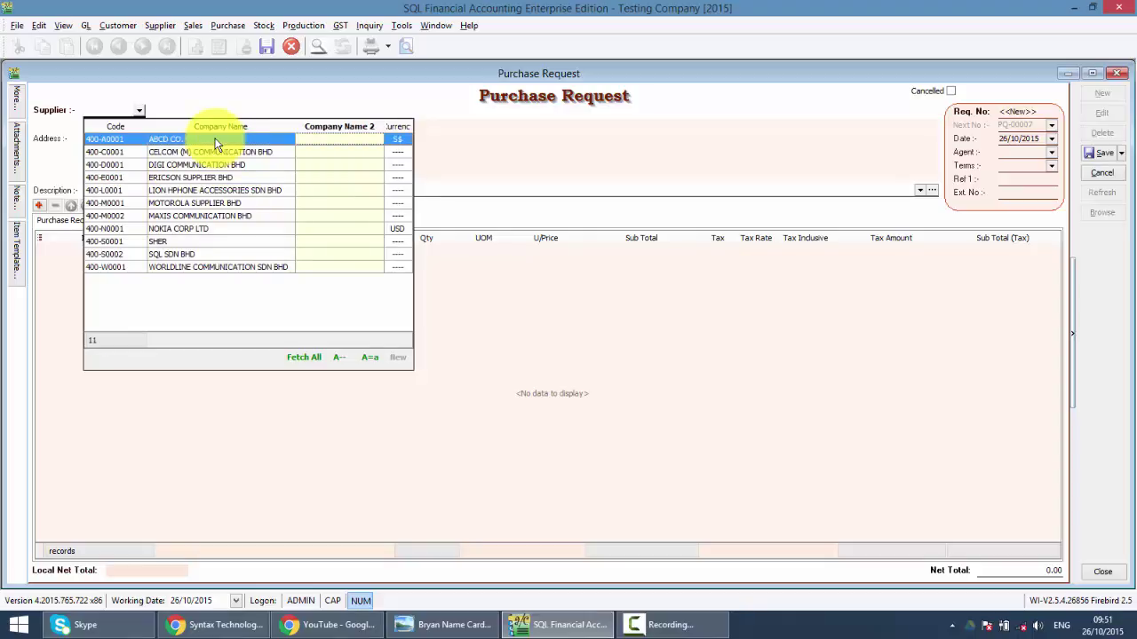
Try the supplier search on different lookup columns, search company names for "ma", and clear the search text.
text(ma)
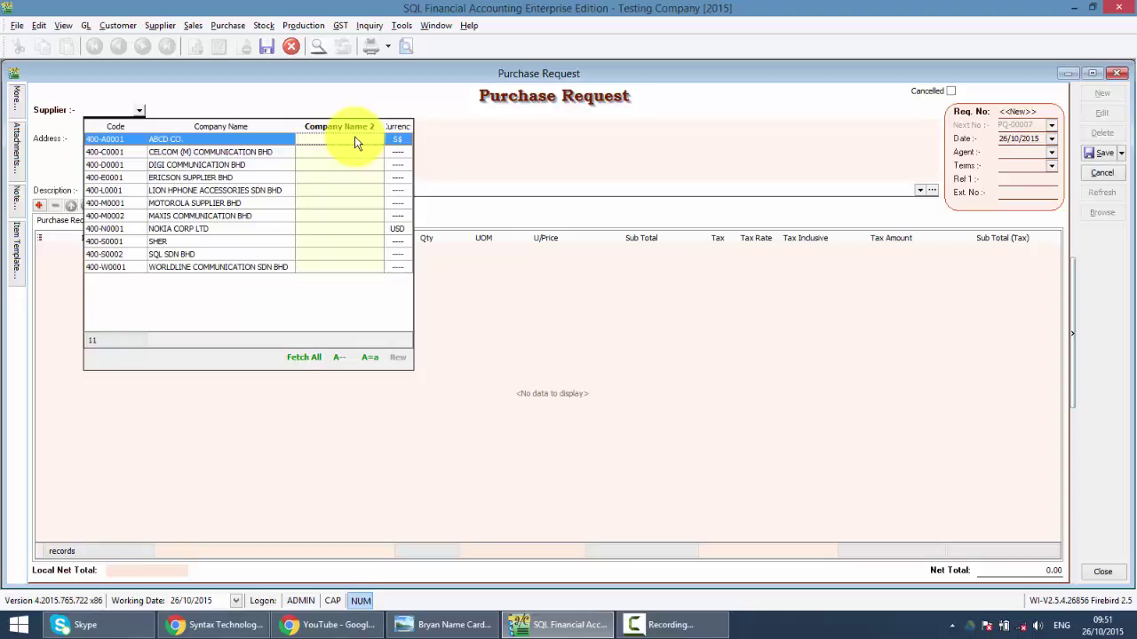
key(Right)
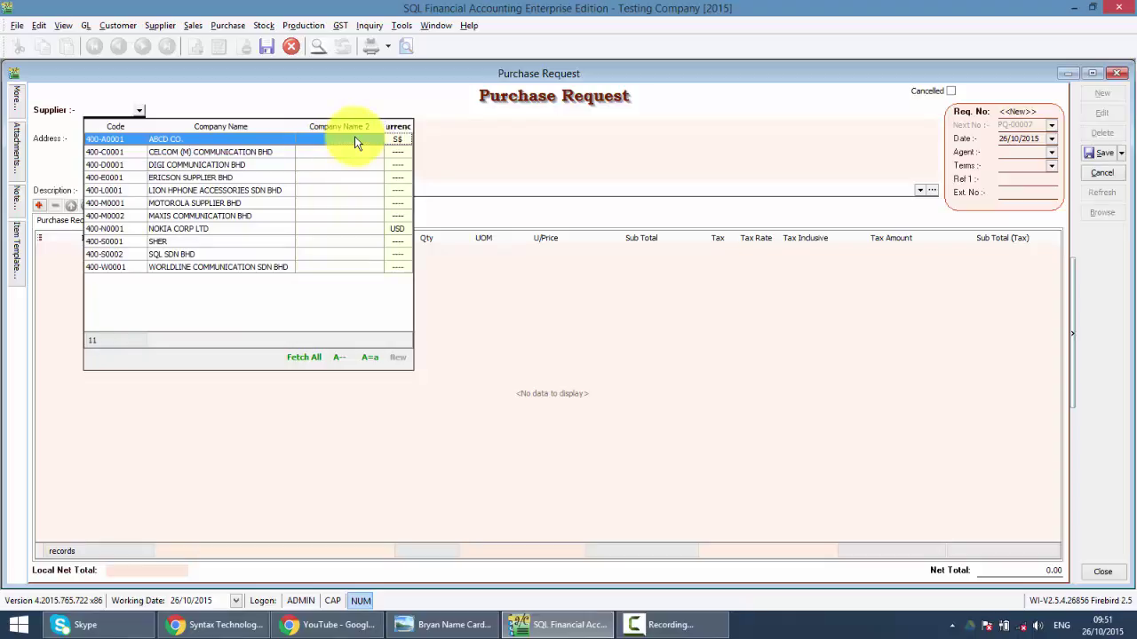
click(398, 156)
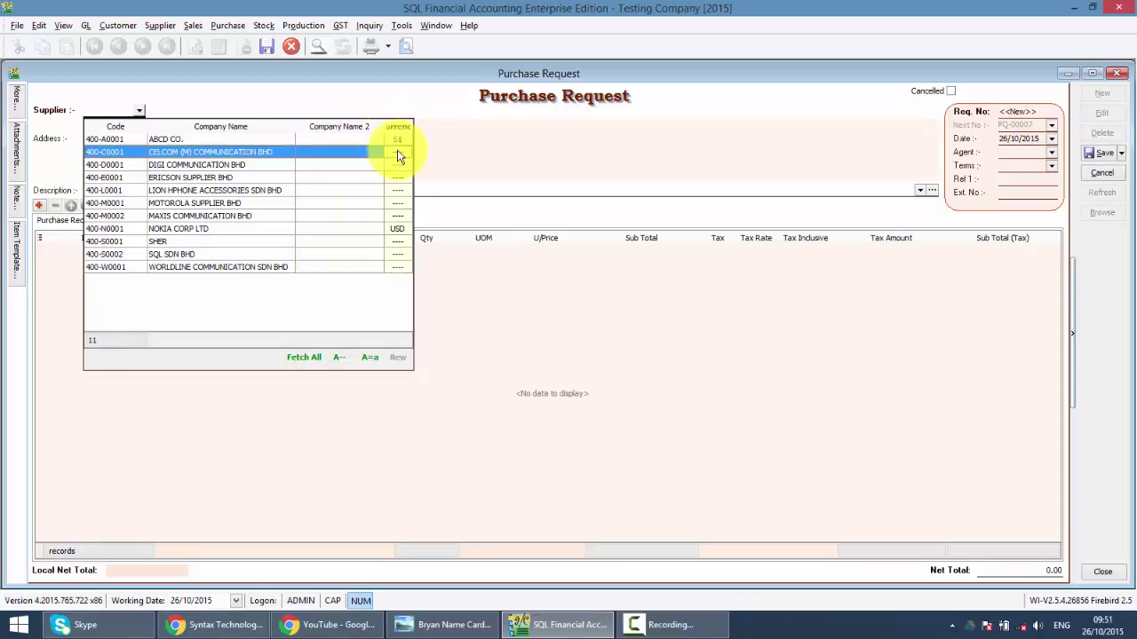
key(Up)
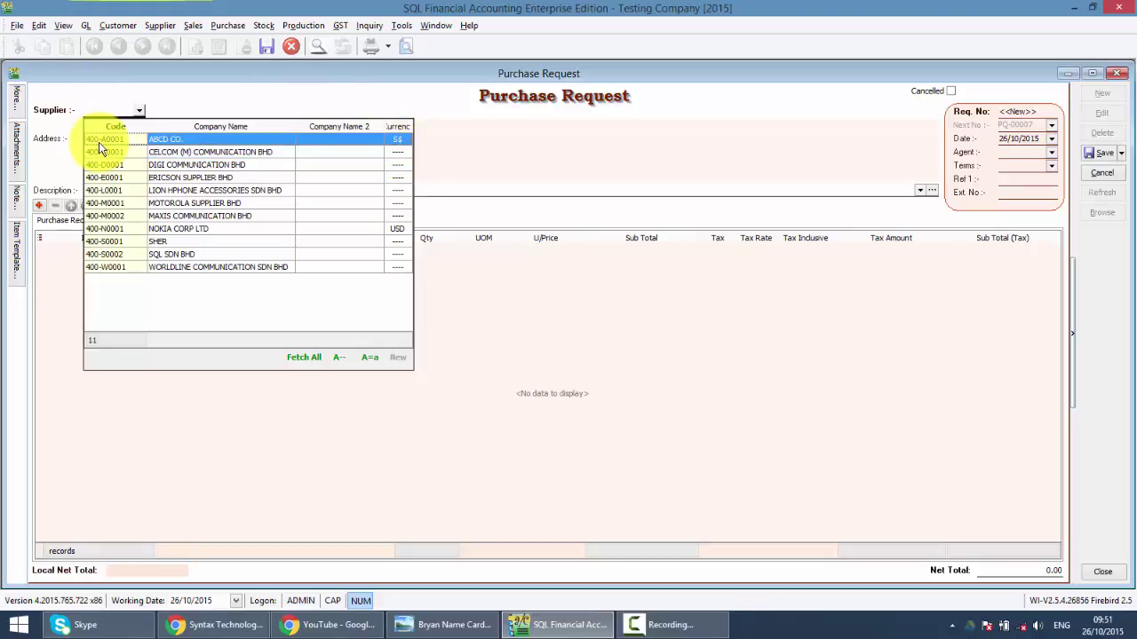
click(221, 153)
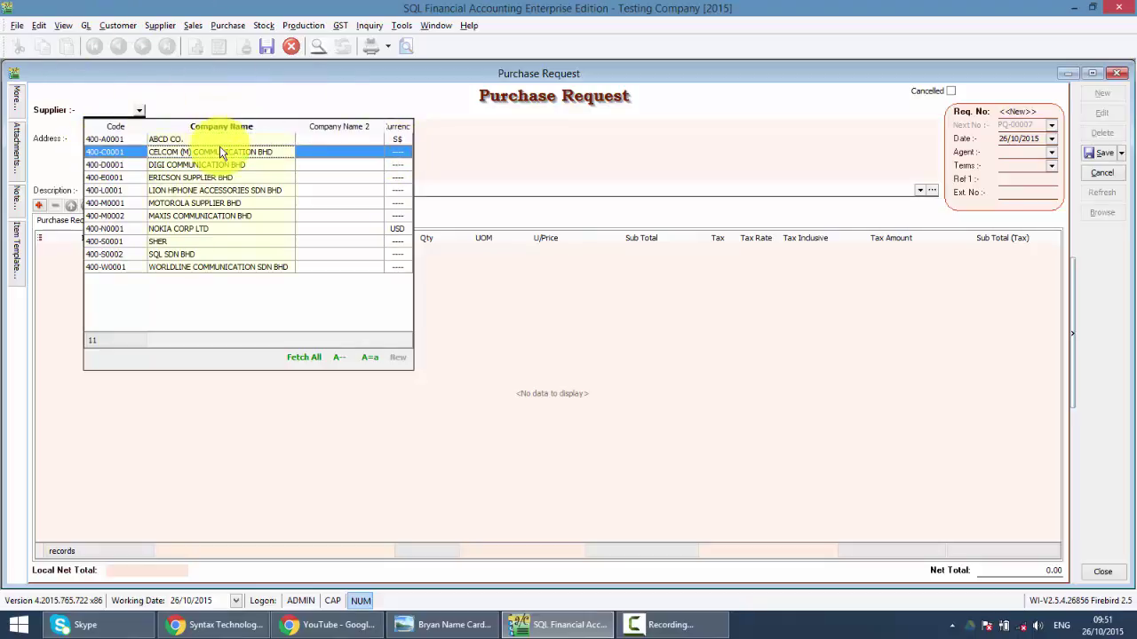
text(ma)
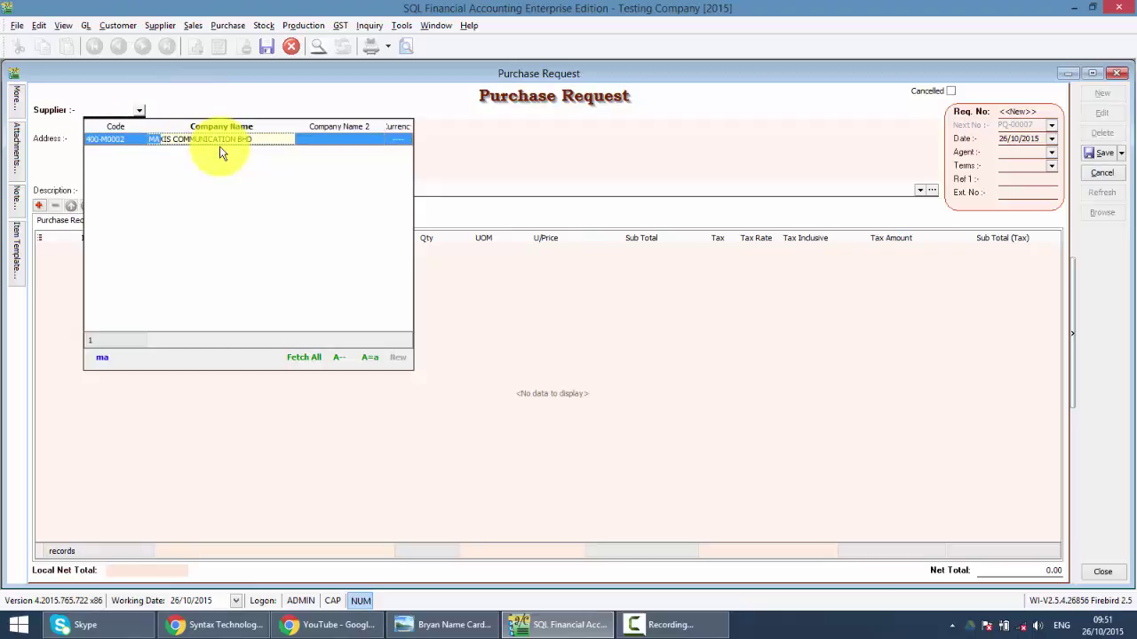
key(BackSpace)
key(BackSpace)
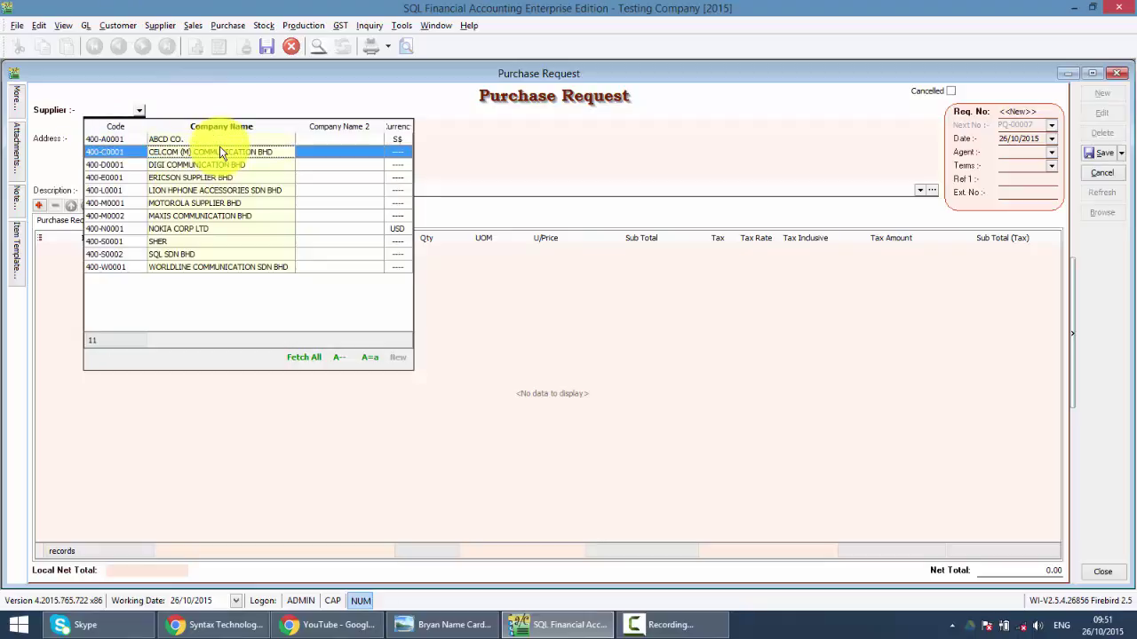
Search for suppliers with "comm" anywhere in the company name and choose MAXIS COMMUNICATION BHD as the supplier.
click(338, 360)
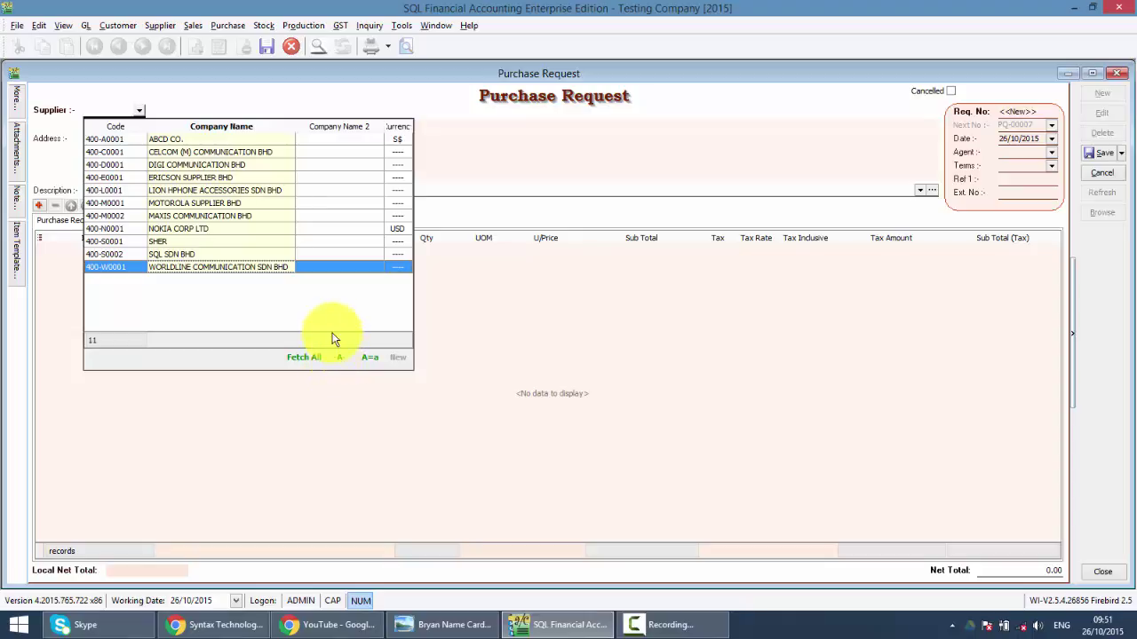
text(comm)
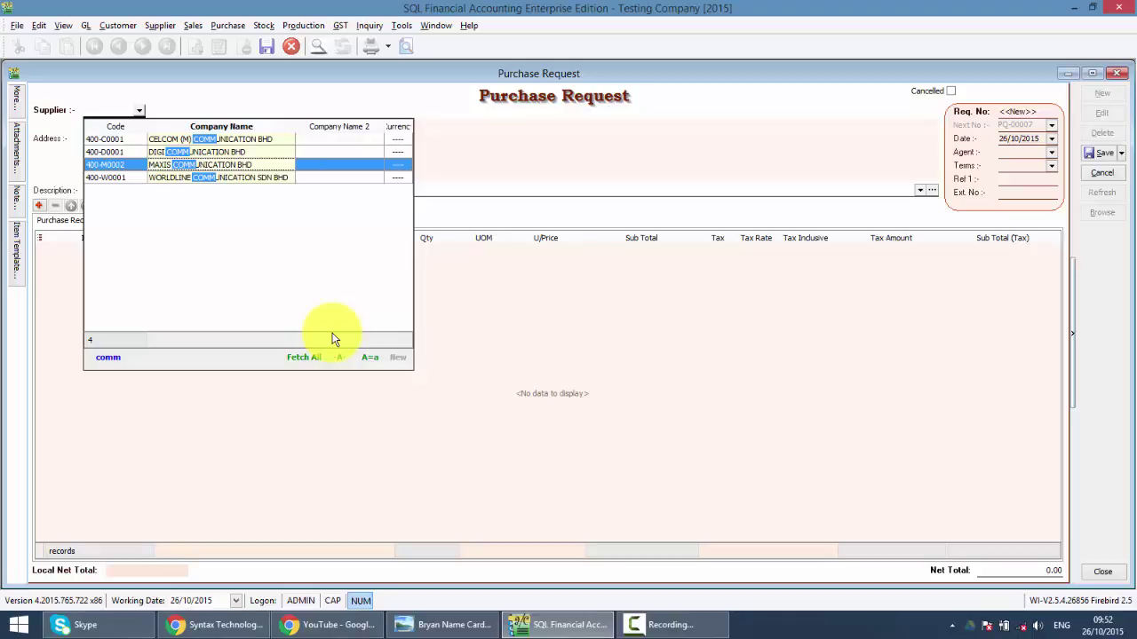
click(188, 163)
Add an item line for M-PRE-60, MAXIS PREPAID-RM60, found by searching "max", with a quantity of 2.
click(85, 257)
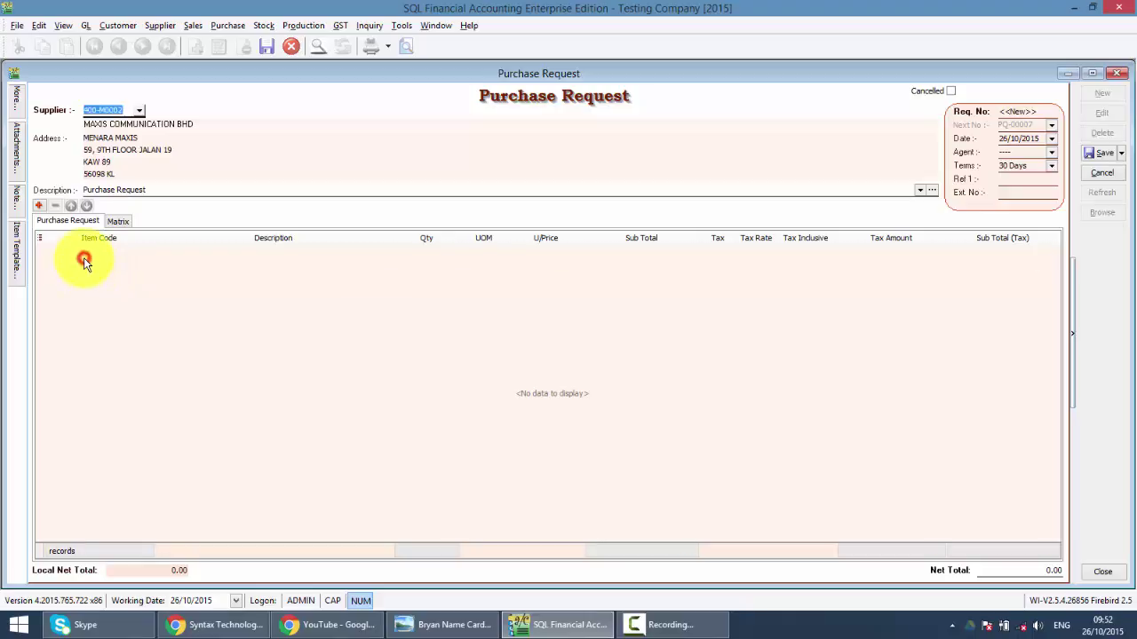
click(85, 250)
text(max)
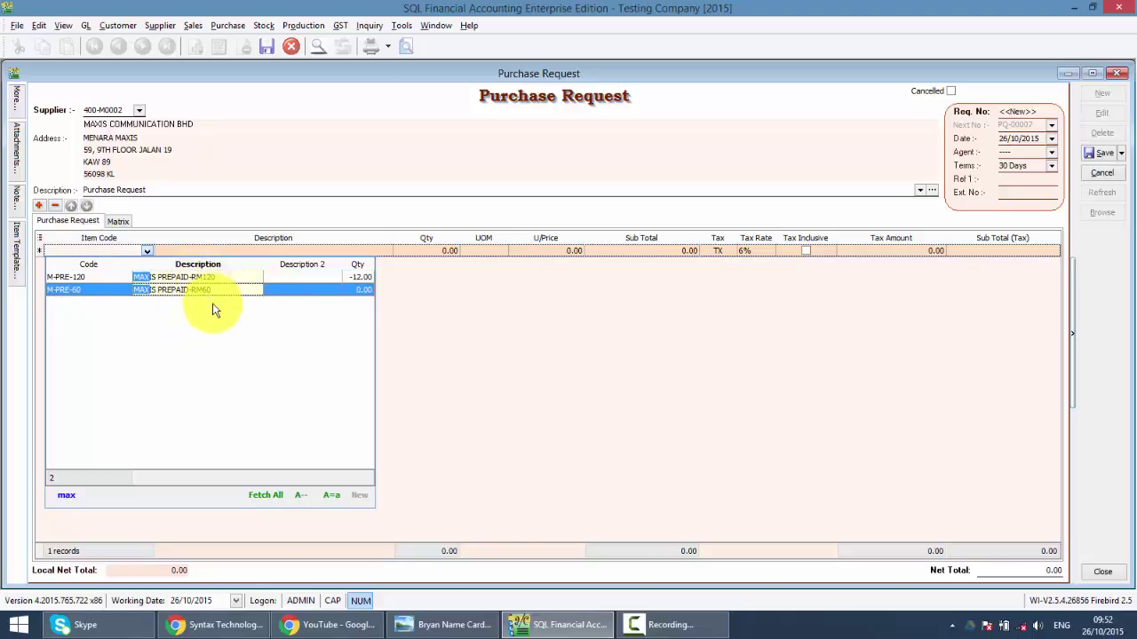
key(Return)
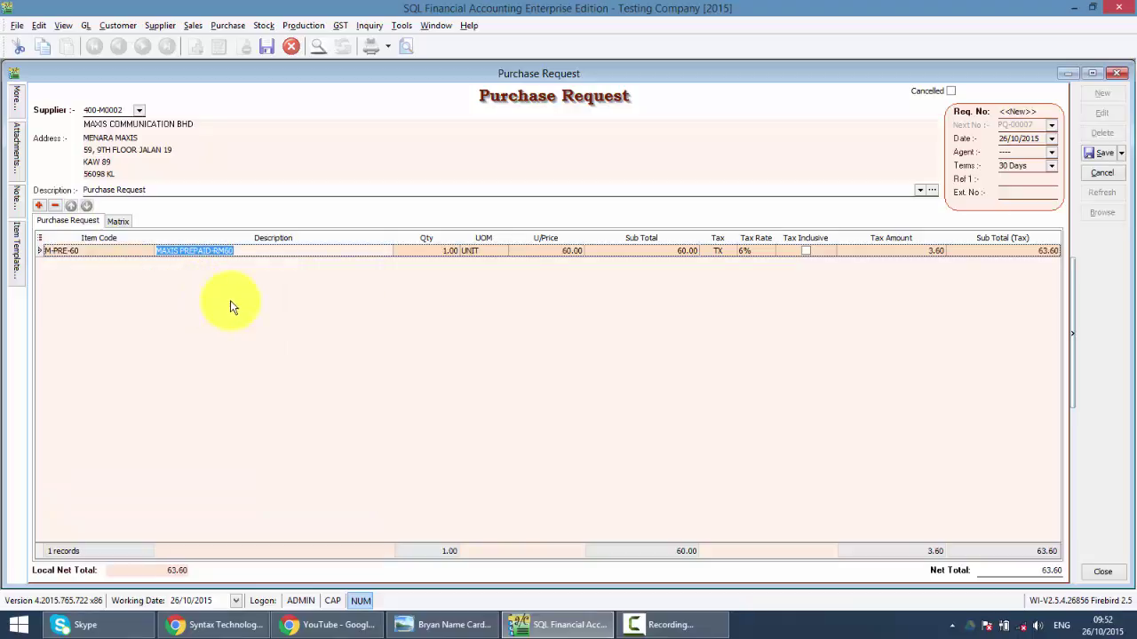
click(449, 252)
text(2)
click(482, 333)
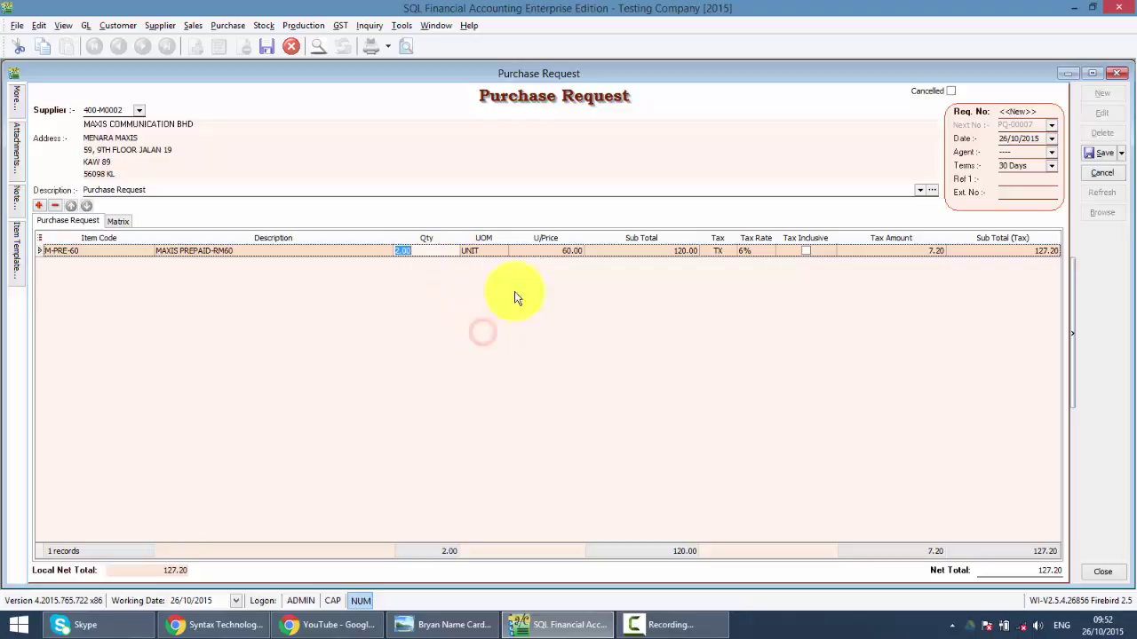
click(583, 254)
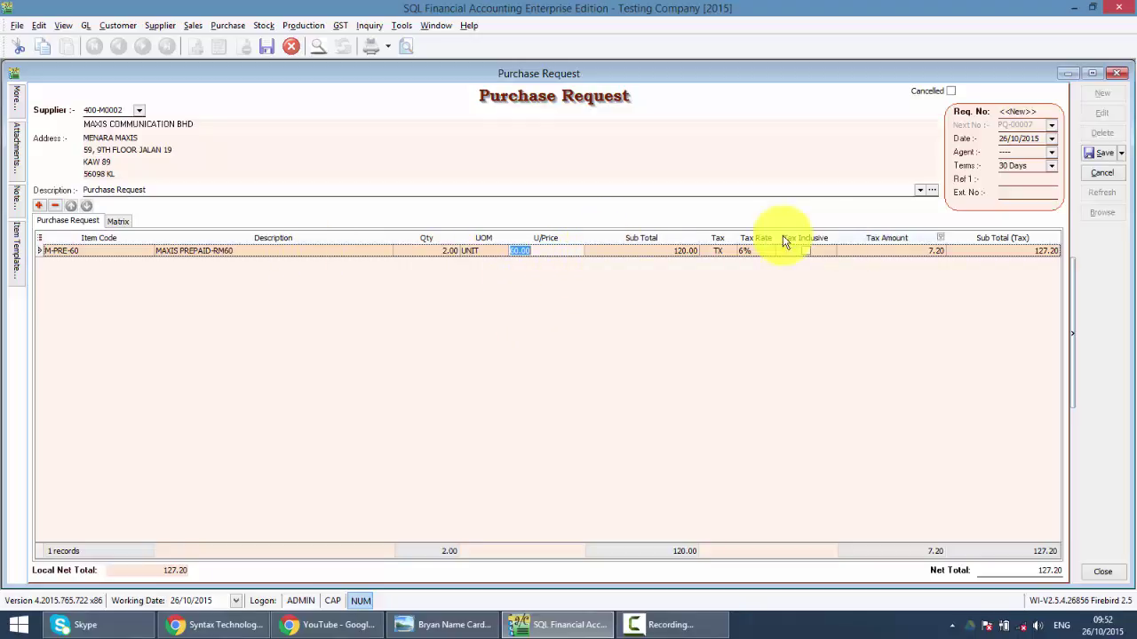
Add the Disc column to the item grid between Sub Total and Tax, and close the field chooser.
right_click(661, 239)
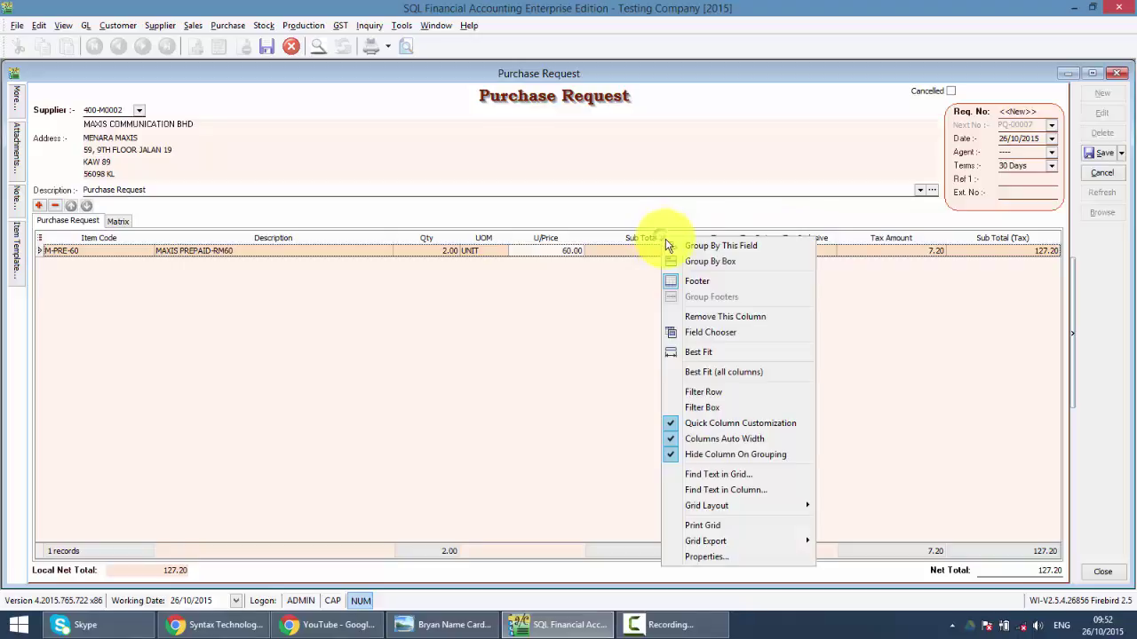
click(711, 333)
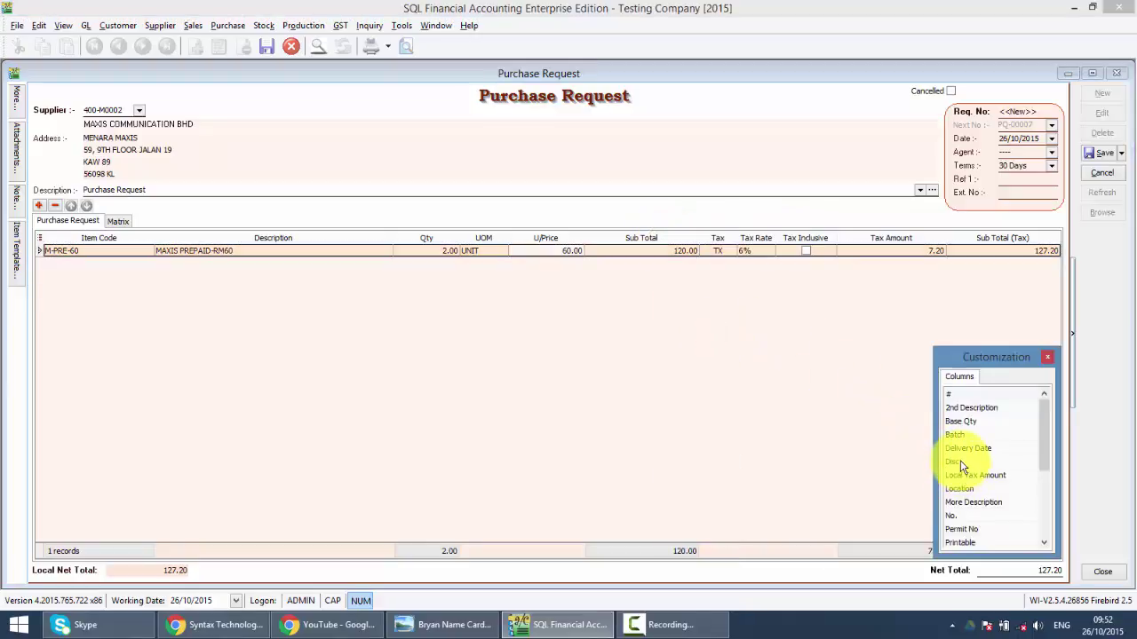
drag(961, 468, 704, 252)
click(1046, 357)
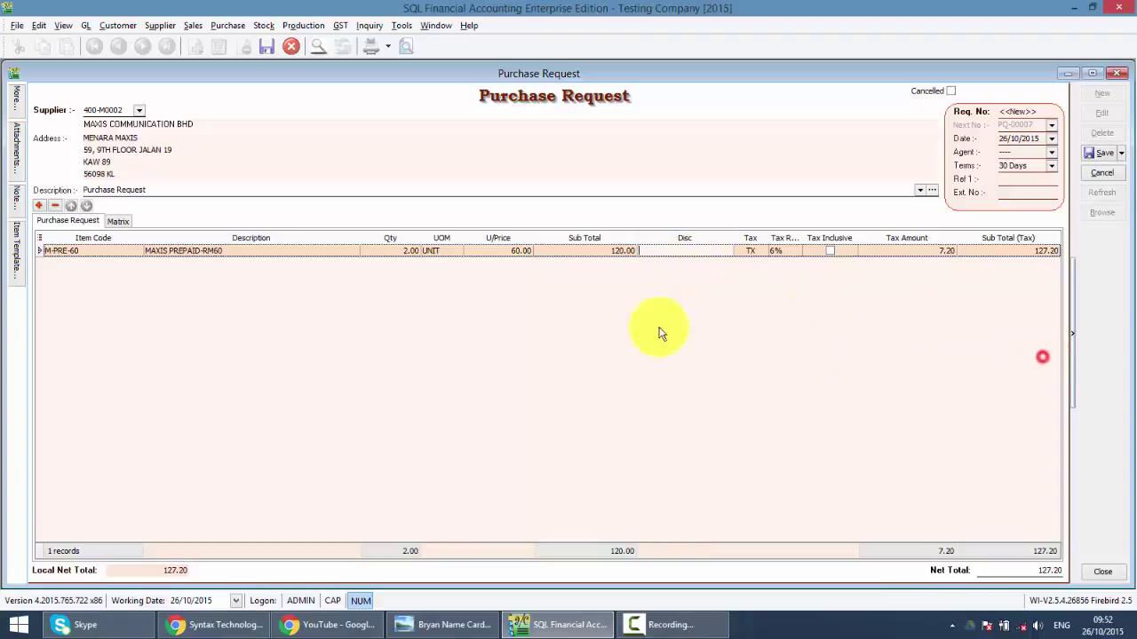
Enter a discount of 10%+5 on the MAXIS PREPAID-RM60 item line.
text(10%)
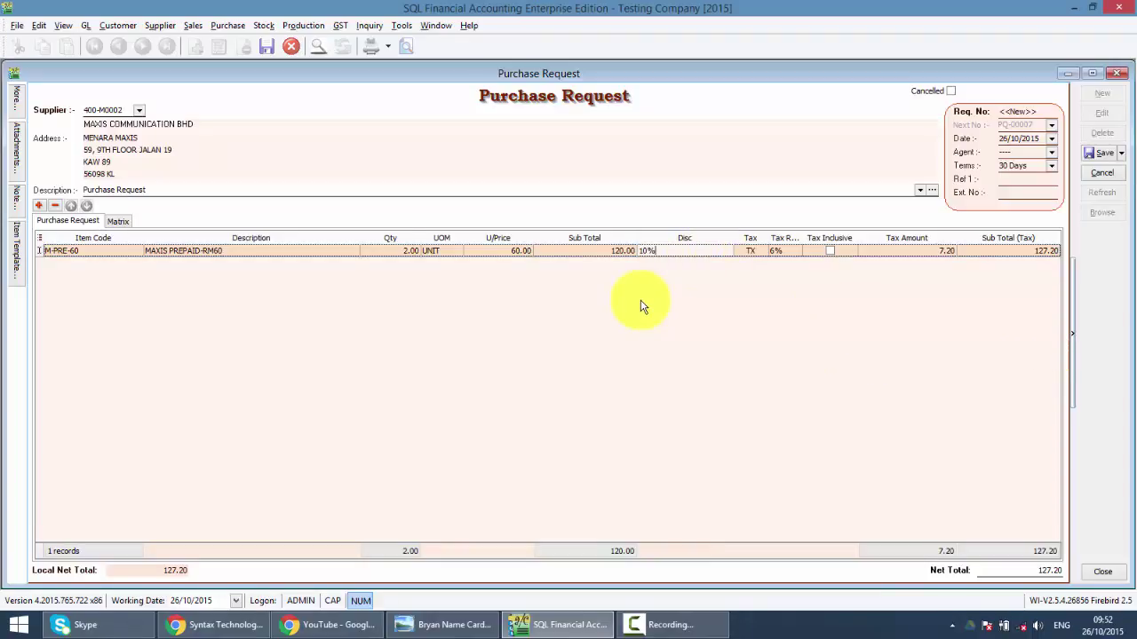
text(+5)
click(706, 253)
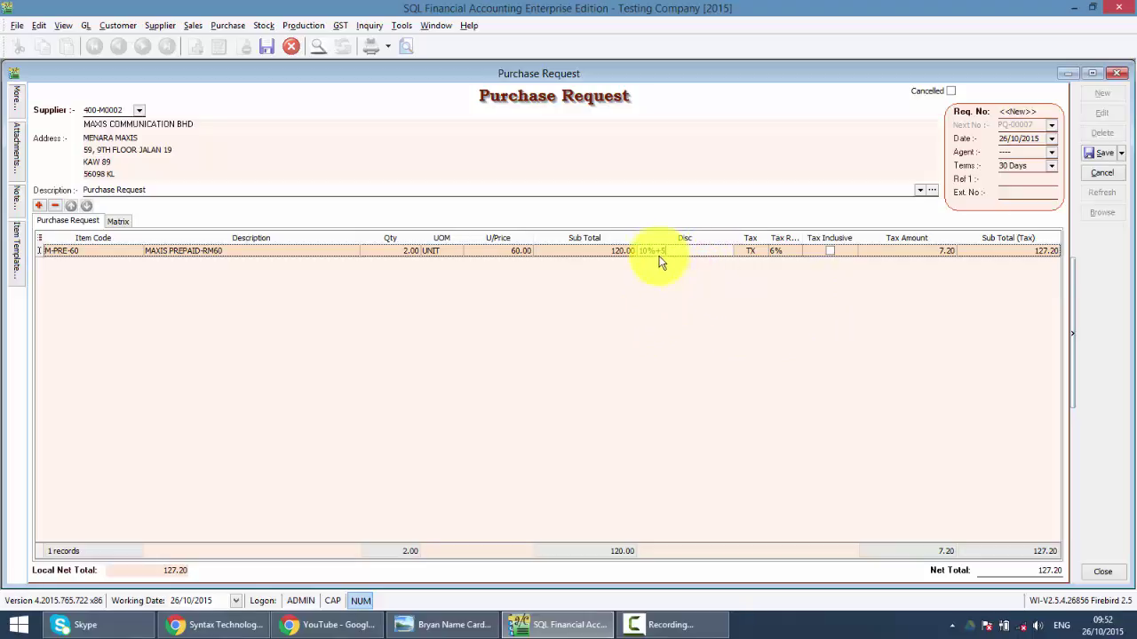
click(659, 257)
click(659, 257)
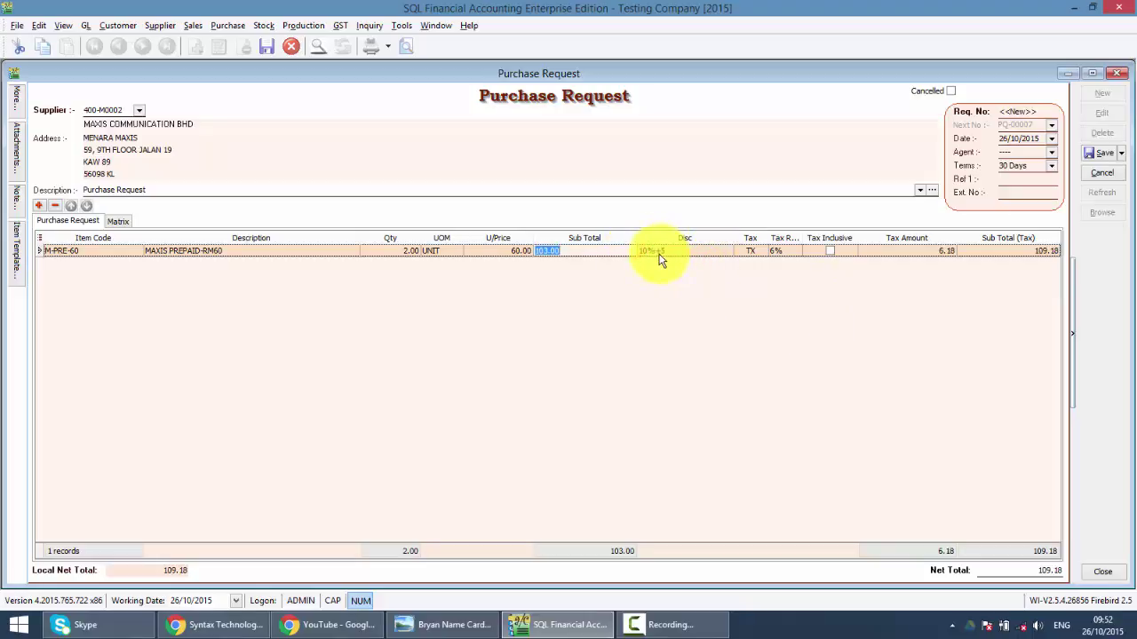
Clear the discount on the MAXIS PREPAID-RM60 line and add the More Description column between Description and Qty.
click(669, 254)
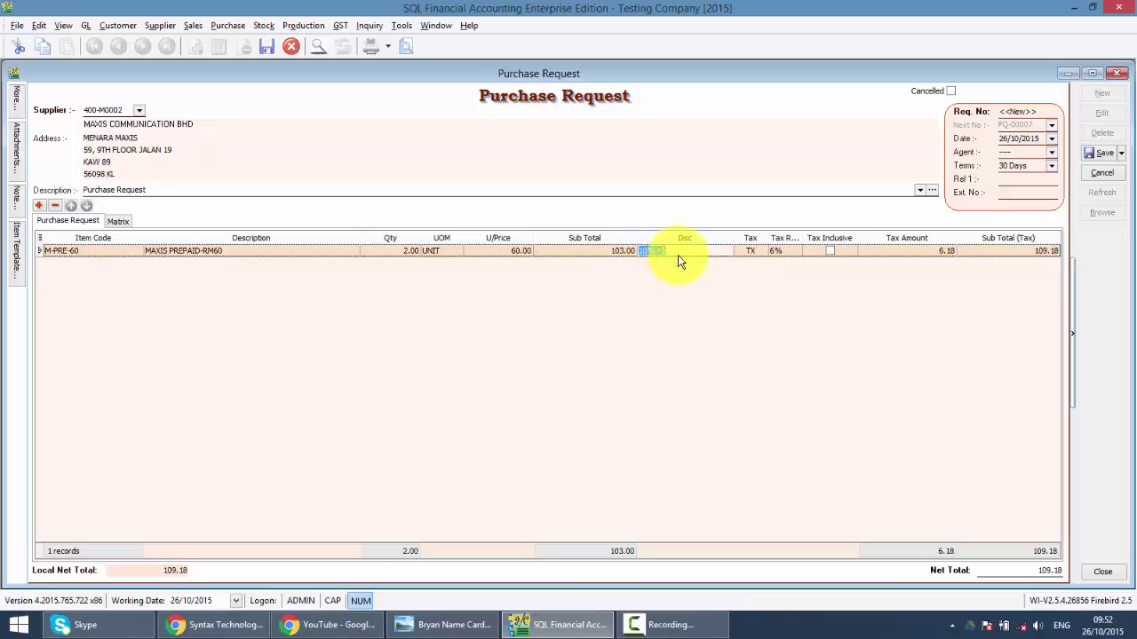
key(BackSpace)
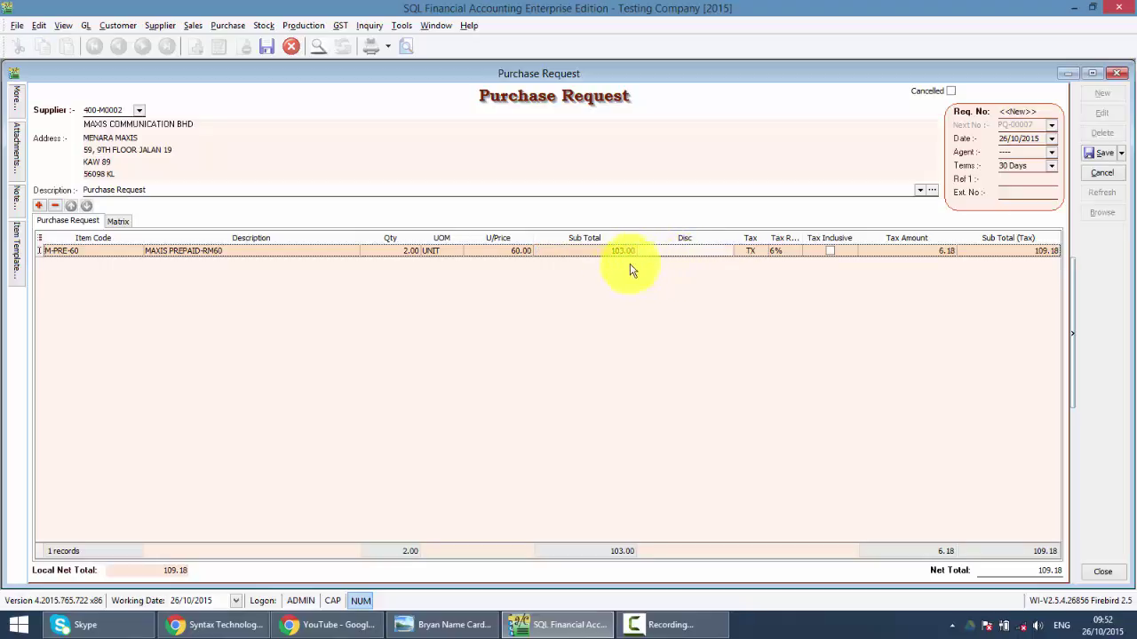
right_click(394, 243)
click(458, 332)
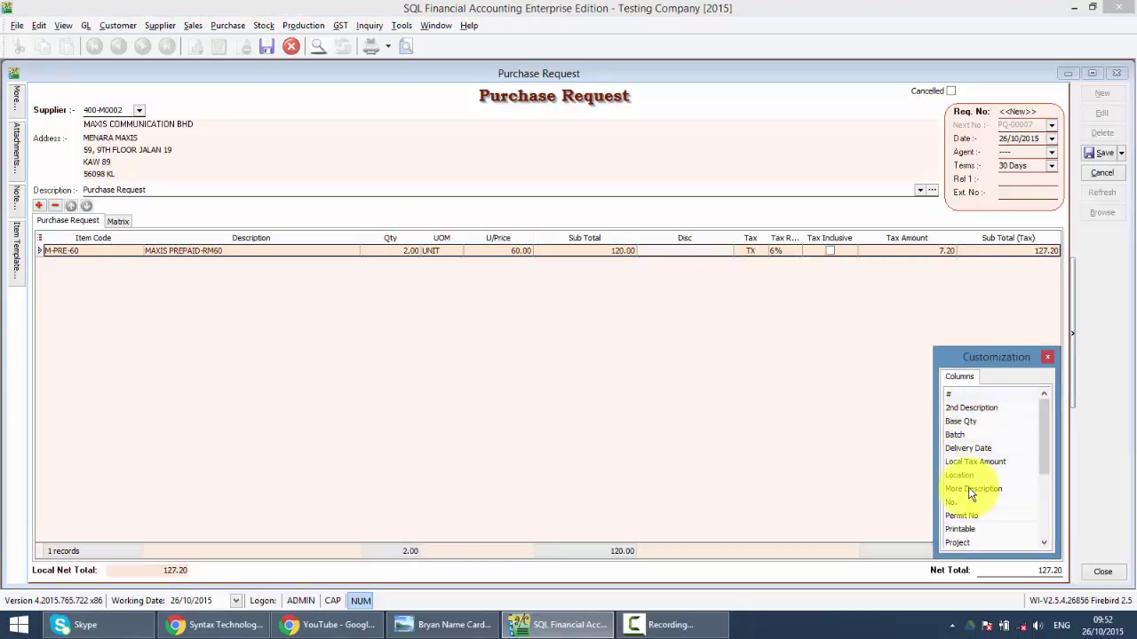
drag(969, 494, 391, 253)
Save the lines "dfsfdsf", "fs", "dfs" and "fdsfds" as the MAXIS PREPAID-RM60 item's more description, and close the field chooser.
double_click(391, 253)
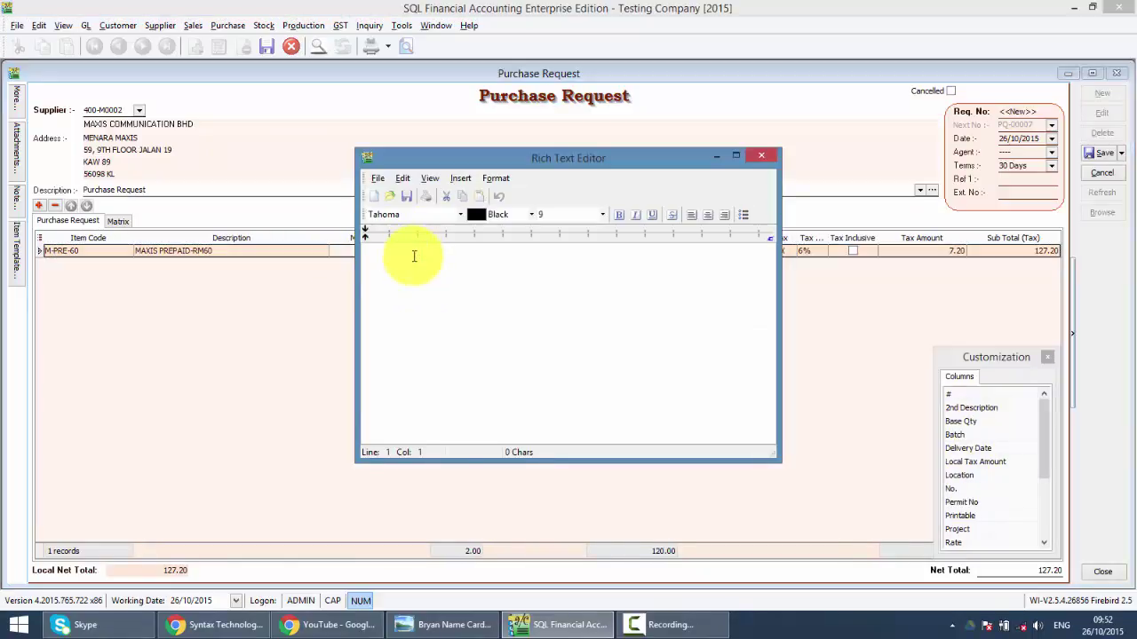
text(dfsfdsf)
key(Return)
text(fds)
key(Return)
text(dfs)
key(Return)
text(fdsfds)
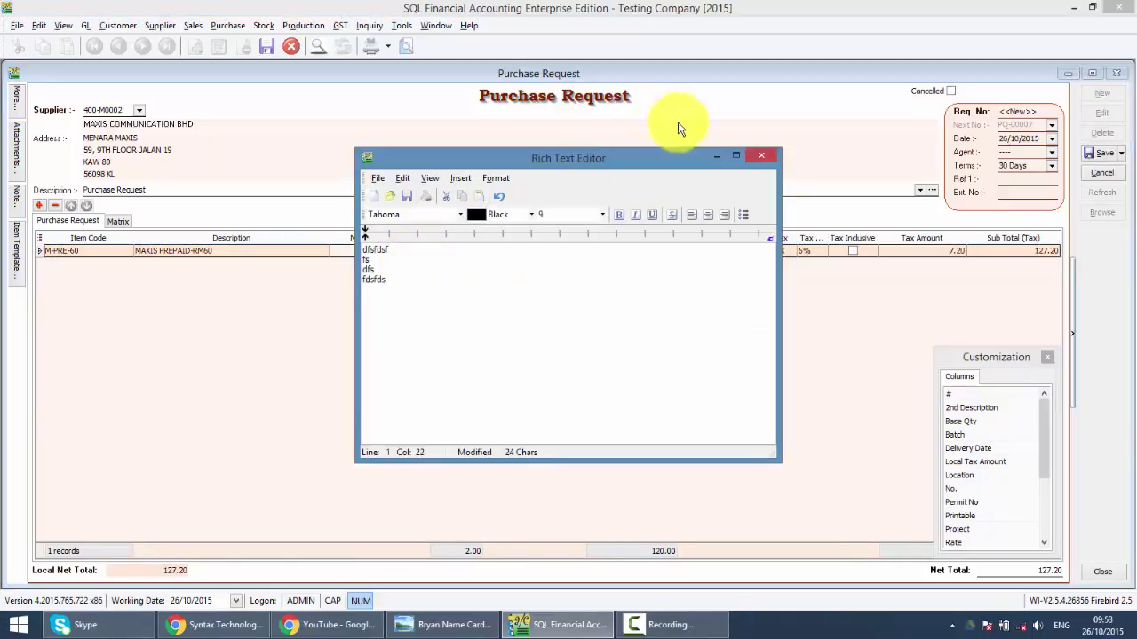
click(768, 156)
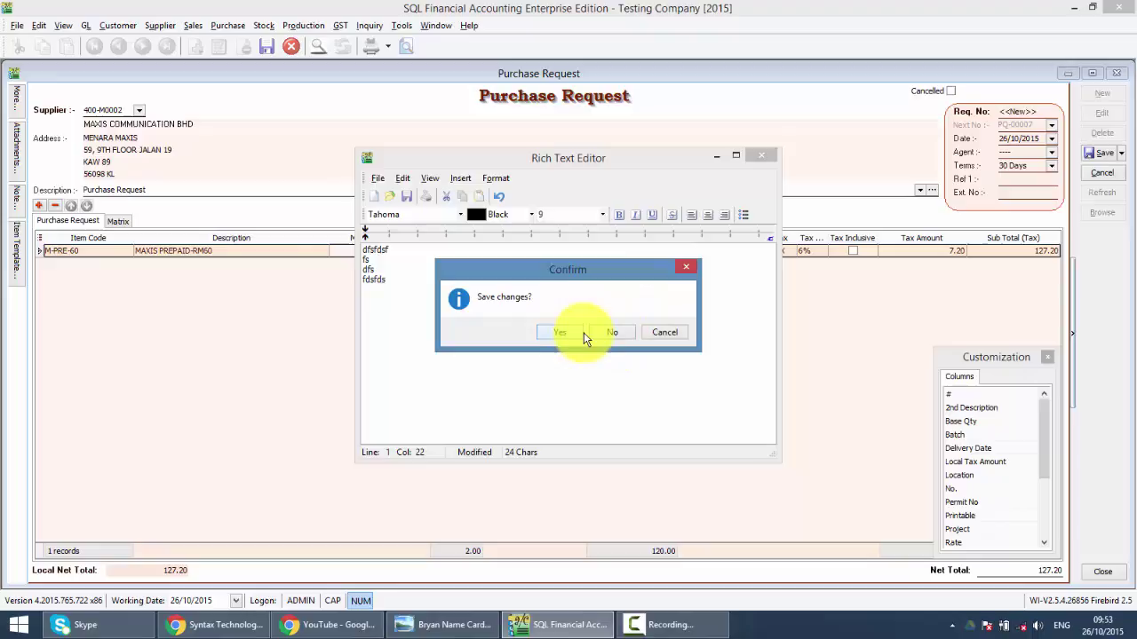
click(554, 335)
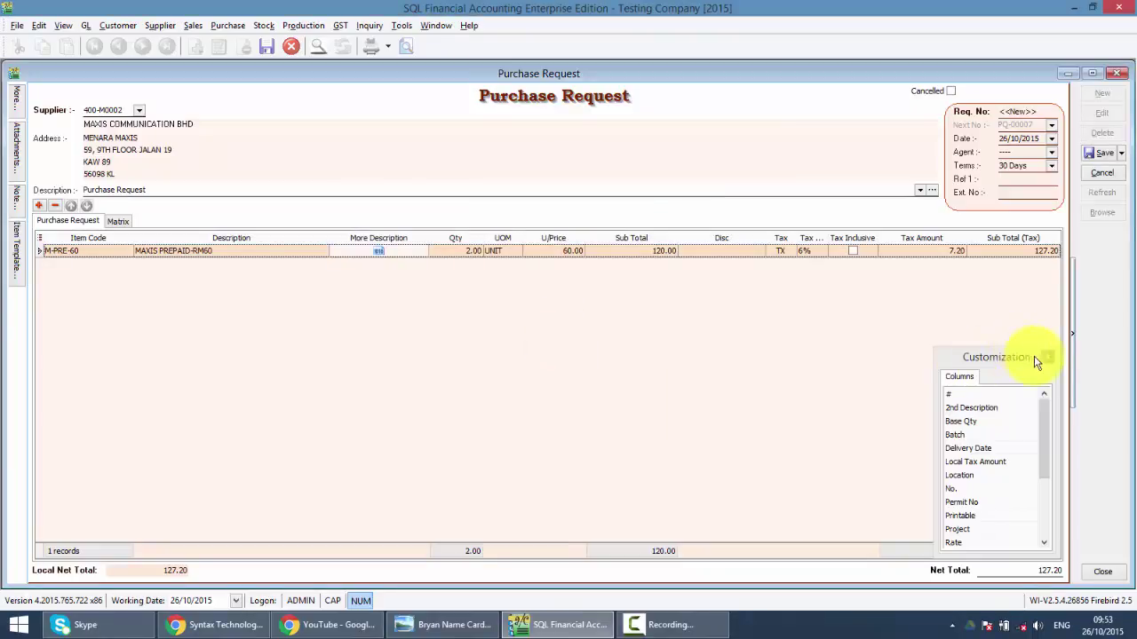
click(1047, 357)
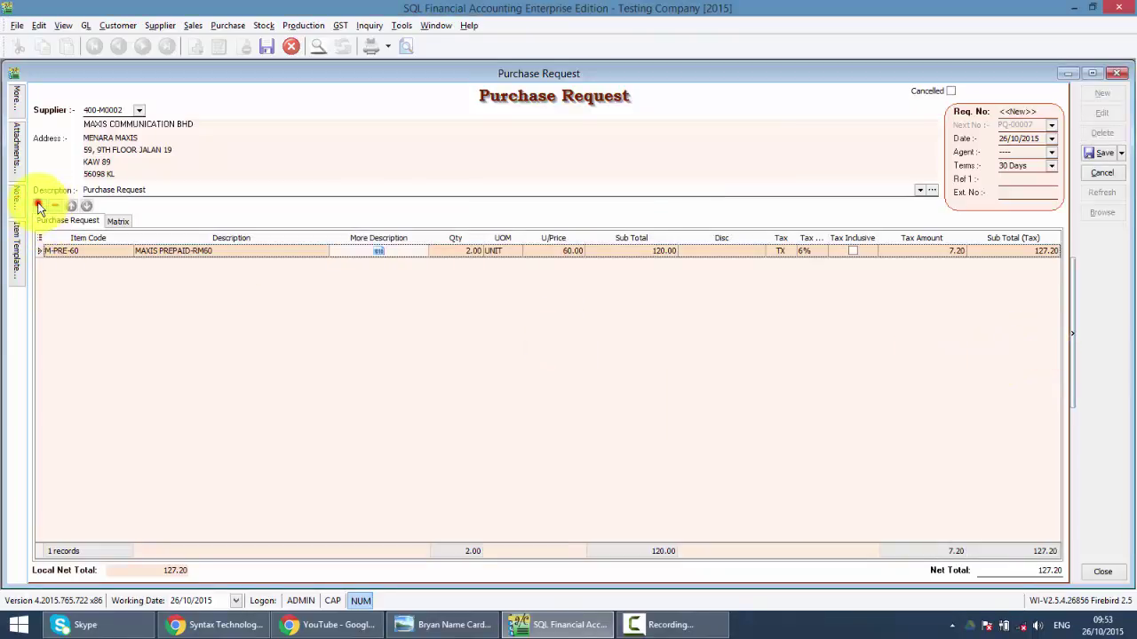
Add an item line for D-PRE-100, DIGI PREPAID-RM100, found by searching "d".
click(39, 206)
click(81, 262)
text(D)
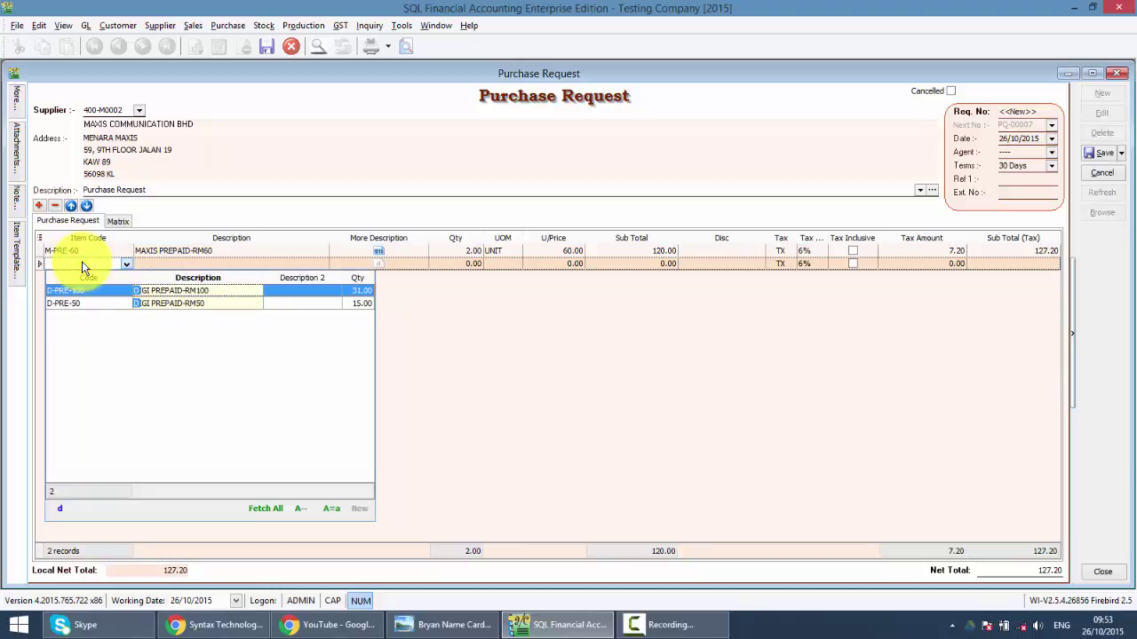
key(Return)
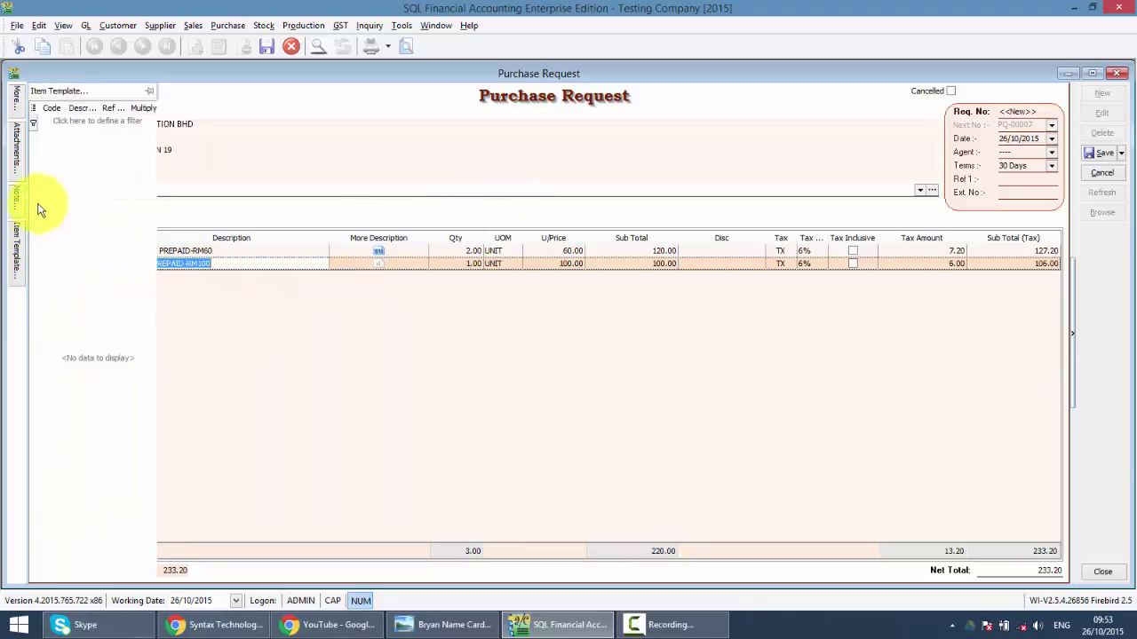
Add an item line for BLUE PEN, found by searching "blu", with a quantity of 20.
click(38, 206)
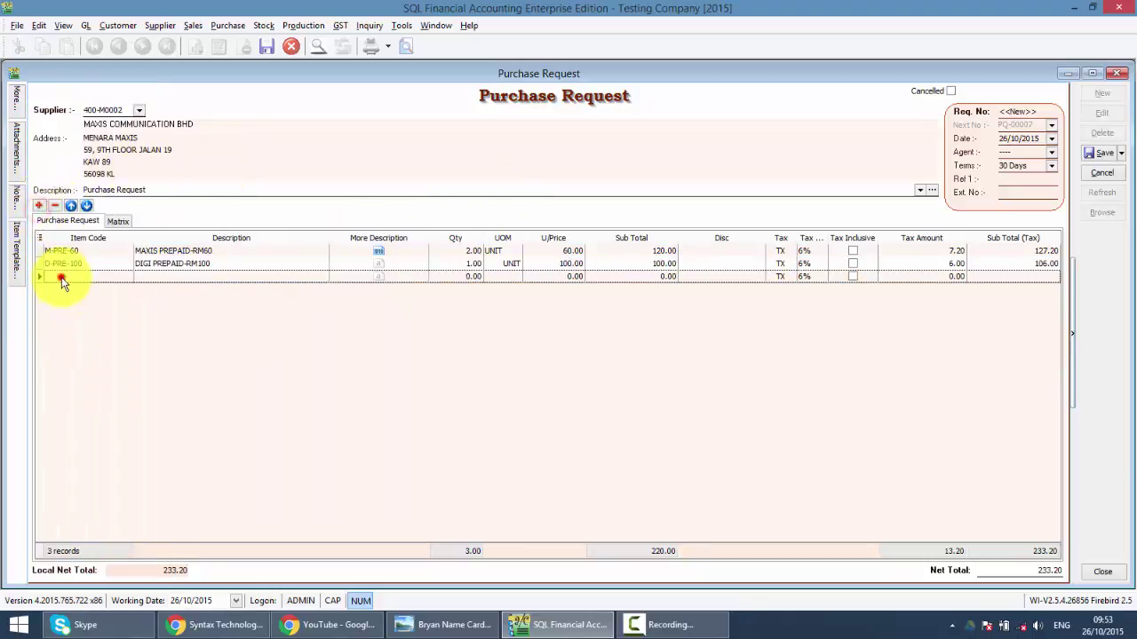
click(64, 277)
text(blu)
key(Return)
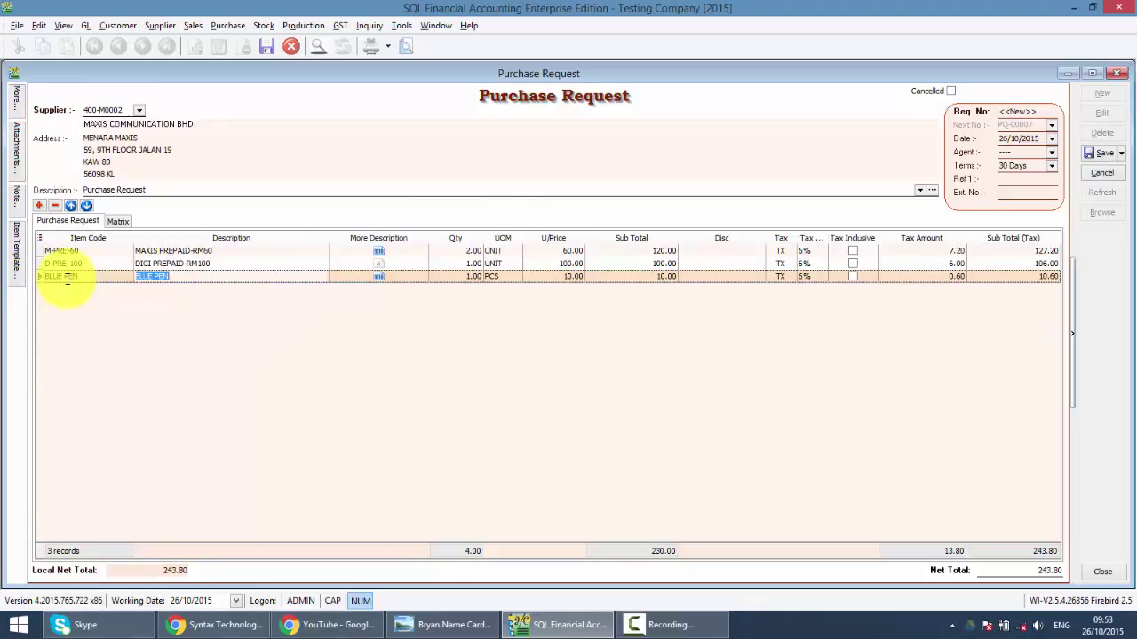
click(451, 277)
text(20)
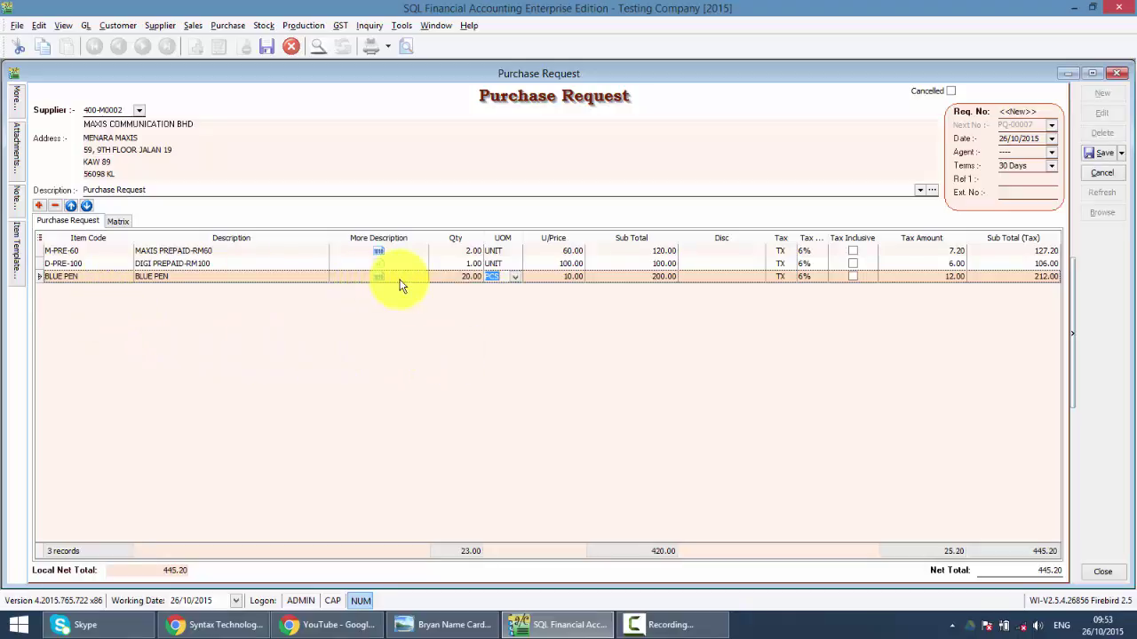
Shorten the BLUE PEN line's more description to the lines TETE and FEFDS, and save the change.
click(400, 279)
click(413, 277)
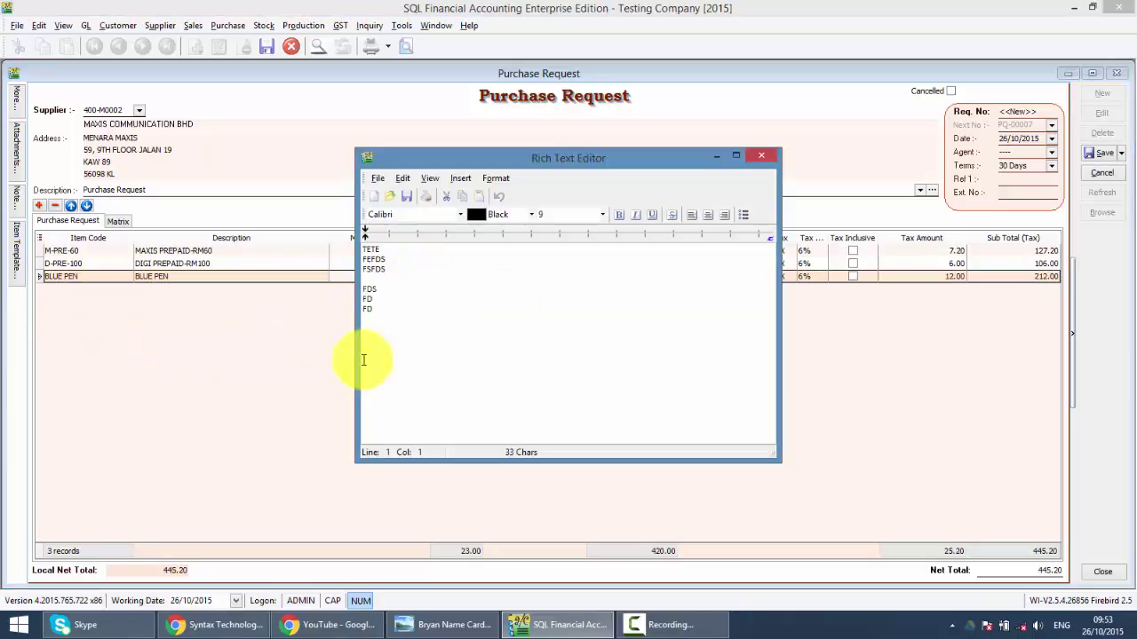
drag(376, 339, 316, 273)
key(Delete)
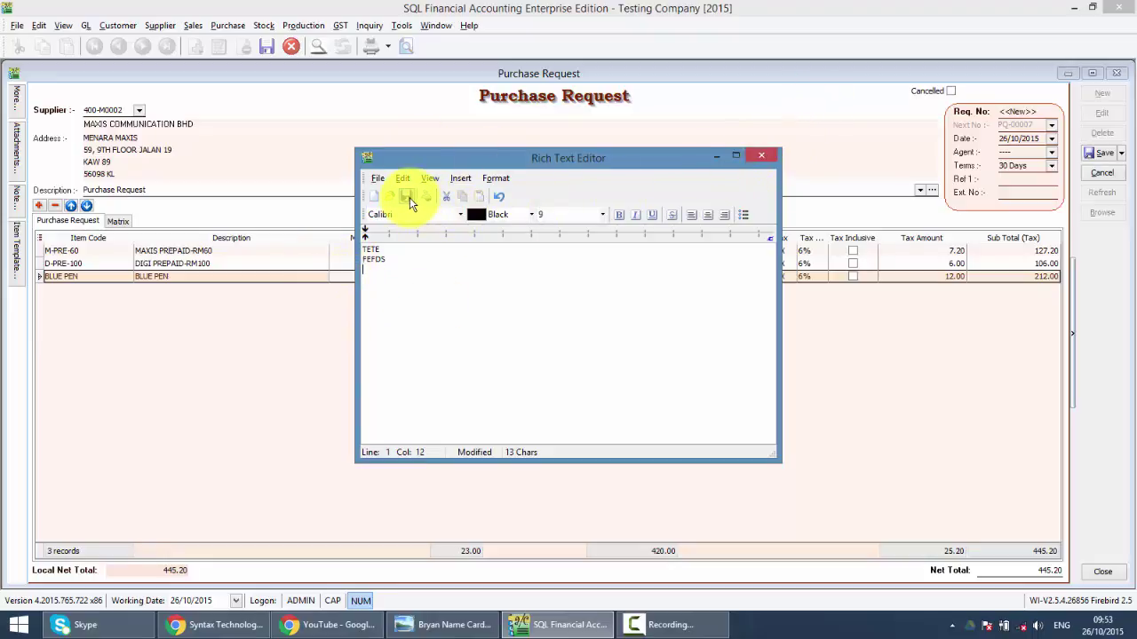
click(767, 157)
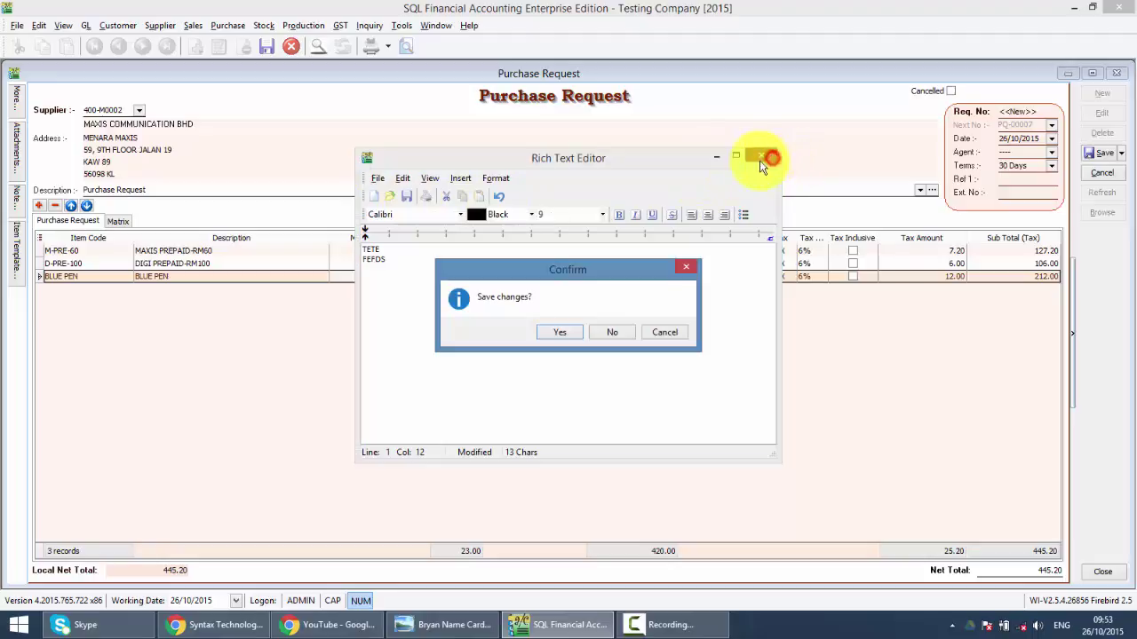
click(556, 334)
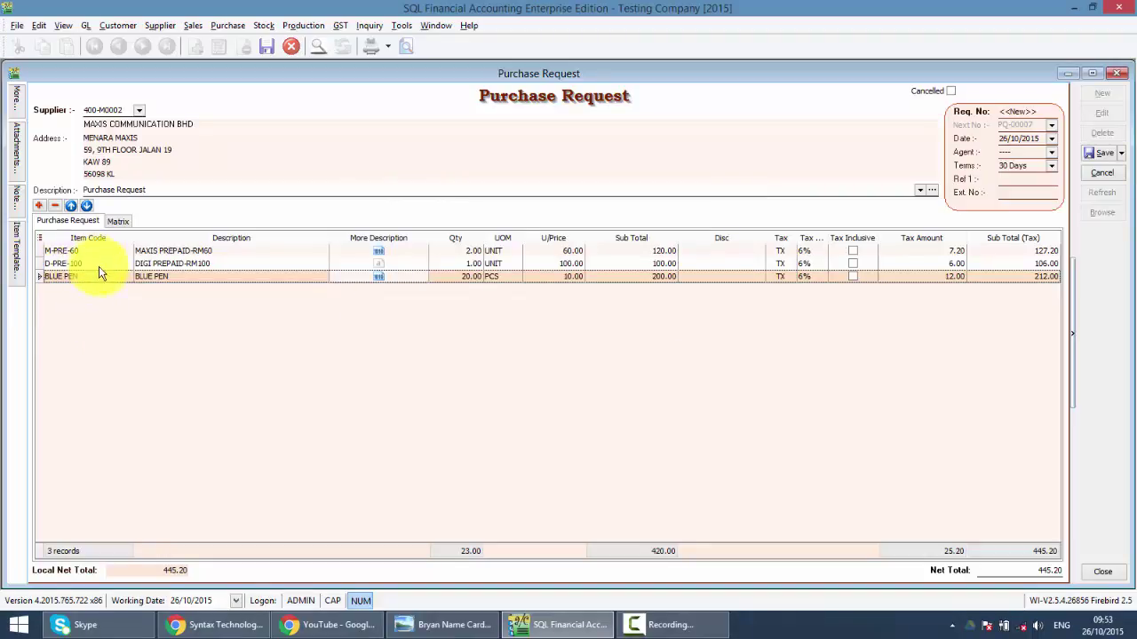
Move the BLUE PEN line up two rows and back down one, between M-PRE-60 and D-PRE-100.
click(71, 206)
click(71, 206)
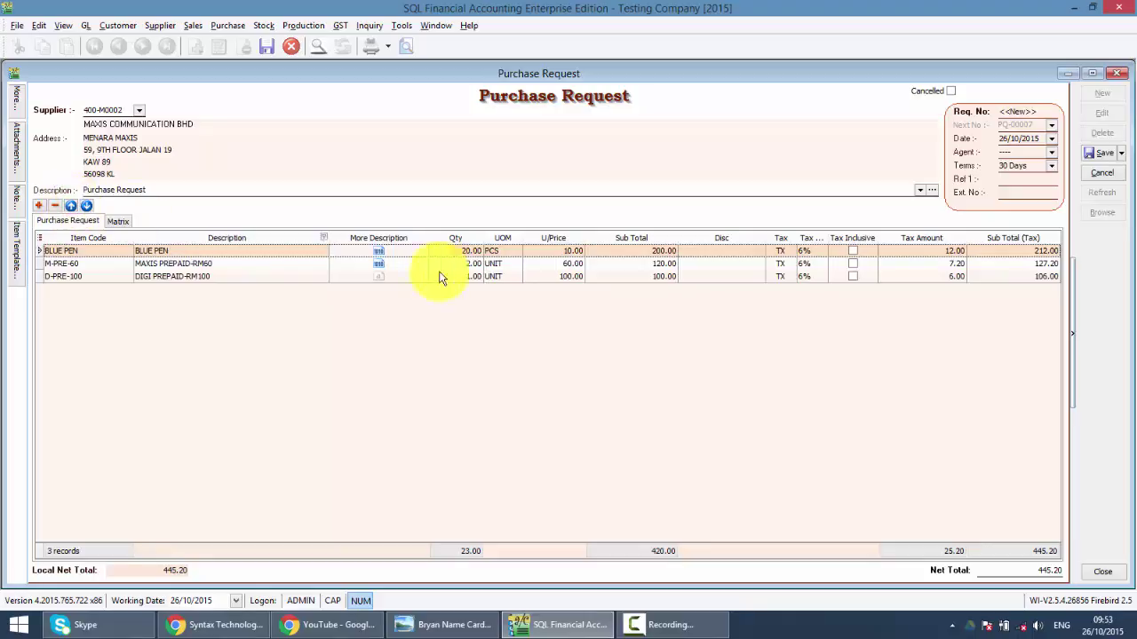
click(90, 206)
View the request's attachments area, close it and save the purchase request.
click(14, 133)
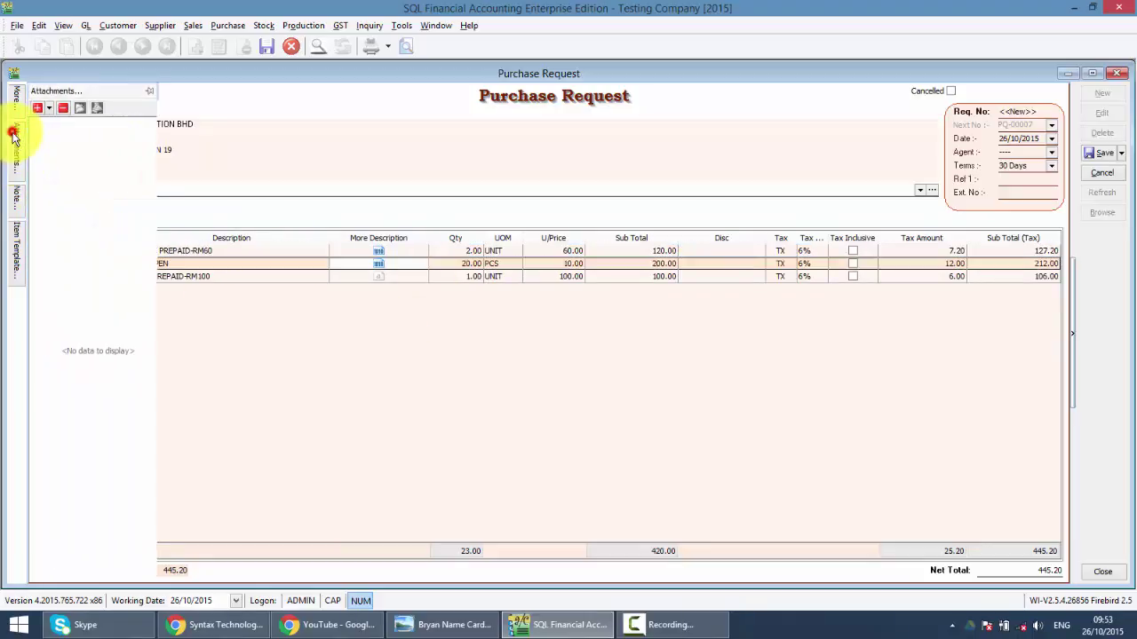
click(616, 436)
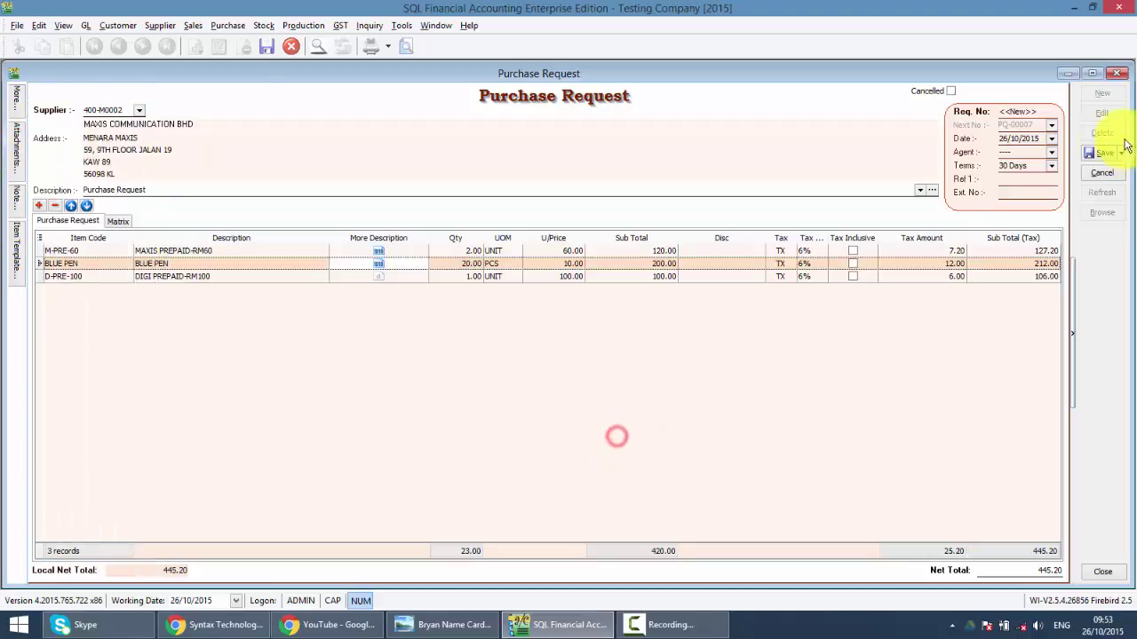
click(1100, 153)
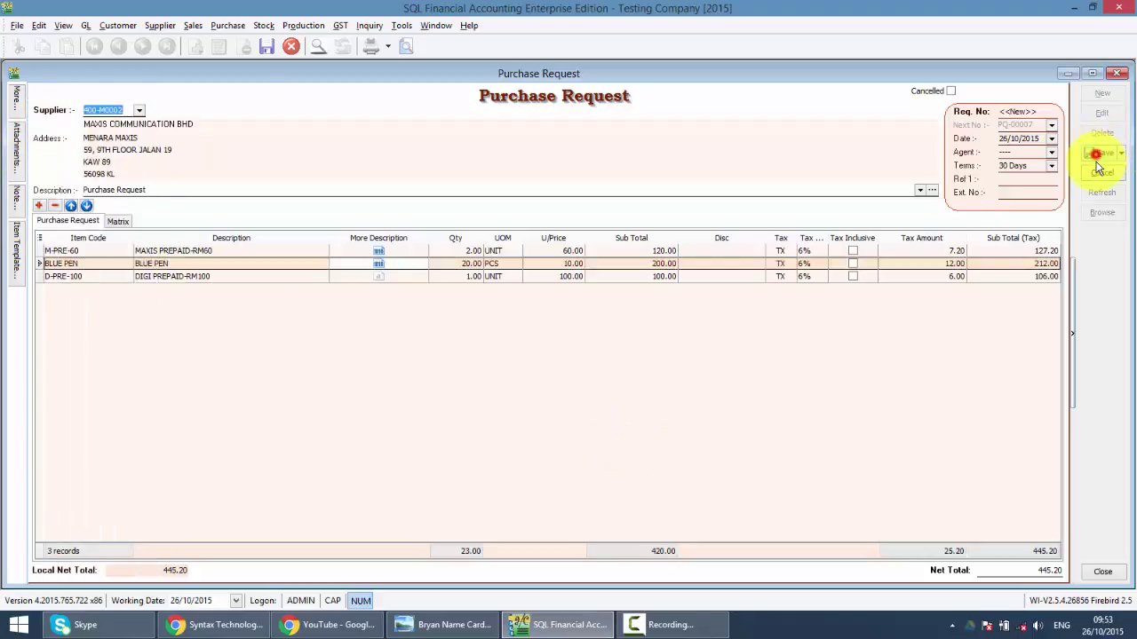
Preview the saved request with the Purchase Request 7 (GST 1) report and view it down to the totals.
click(407, 51)
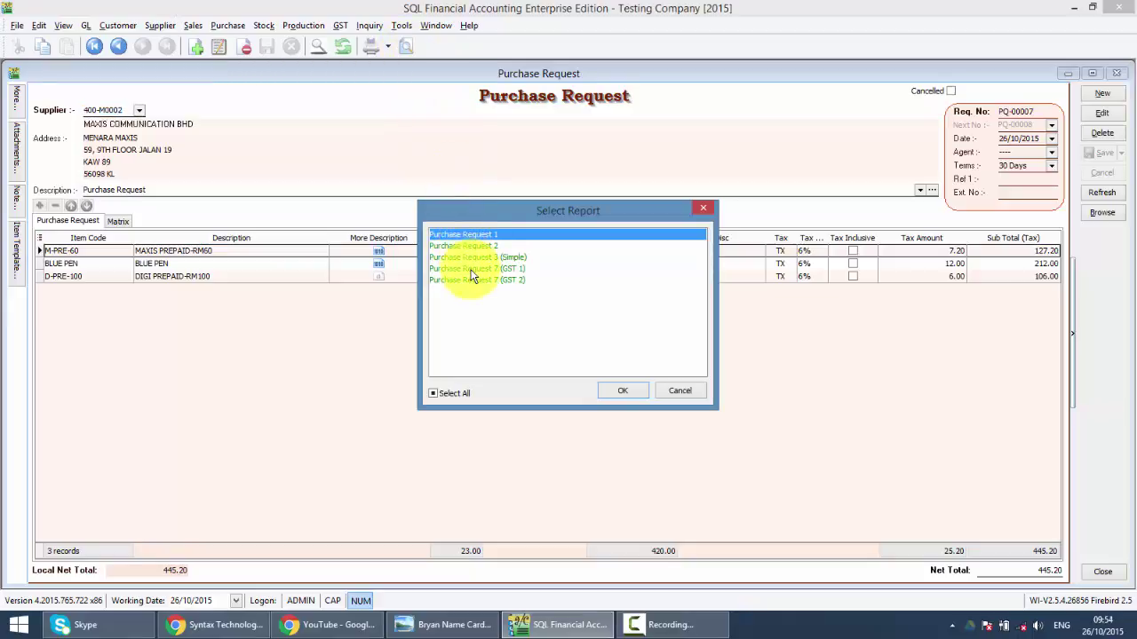
double_click(473, 269)
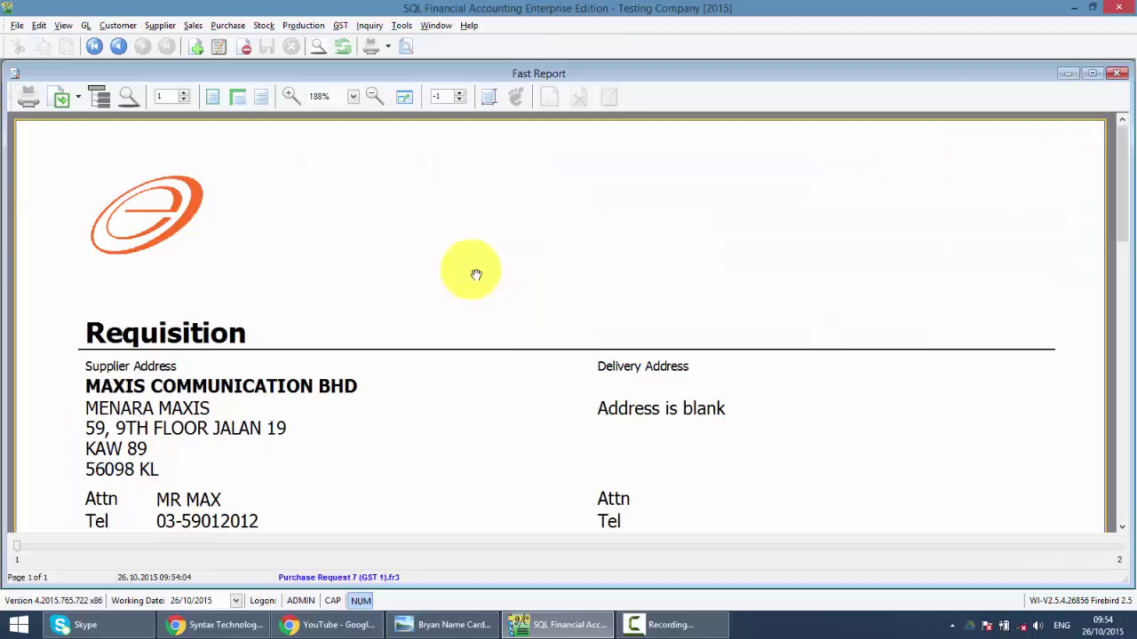
scroll(475, 278, down, 10)
scroll(475, 278, down, 5)
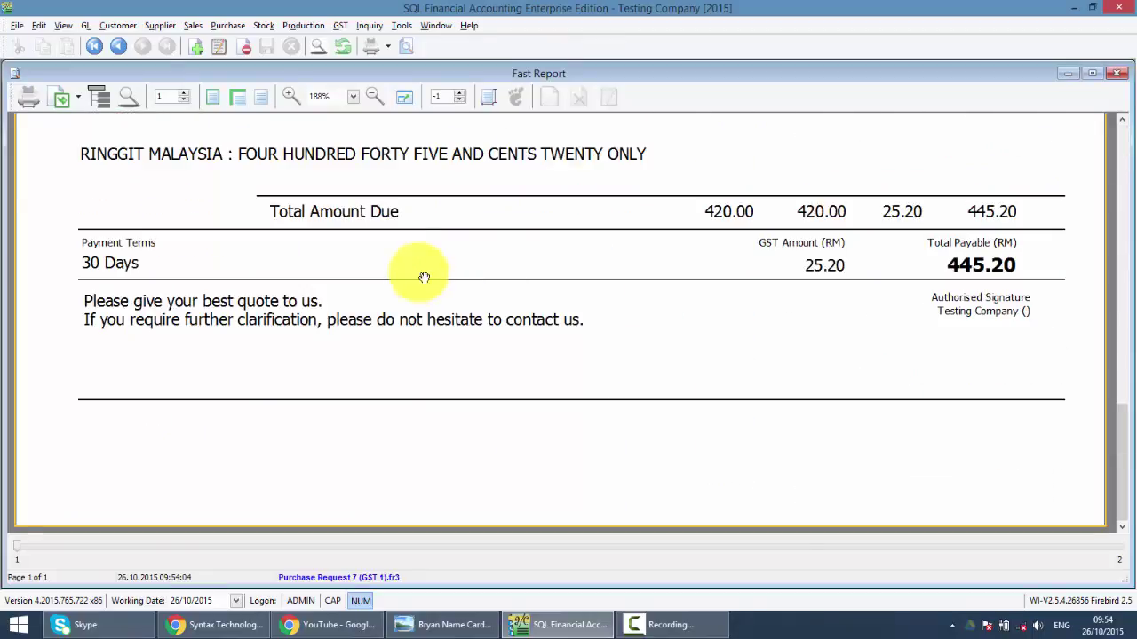
Export the report to the Desktop as a PDF named MAXIS PURCHASE REQUEST, with the default PDF settings.
click(82, 97)
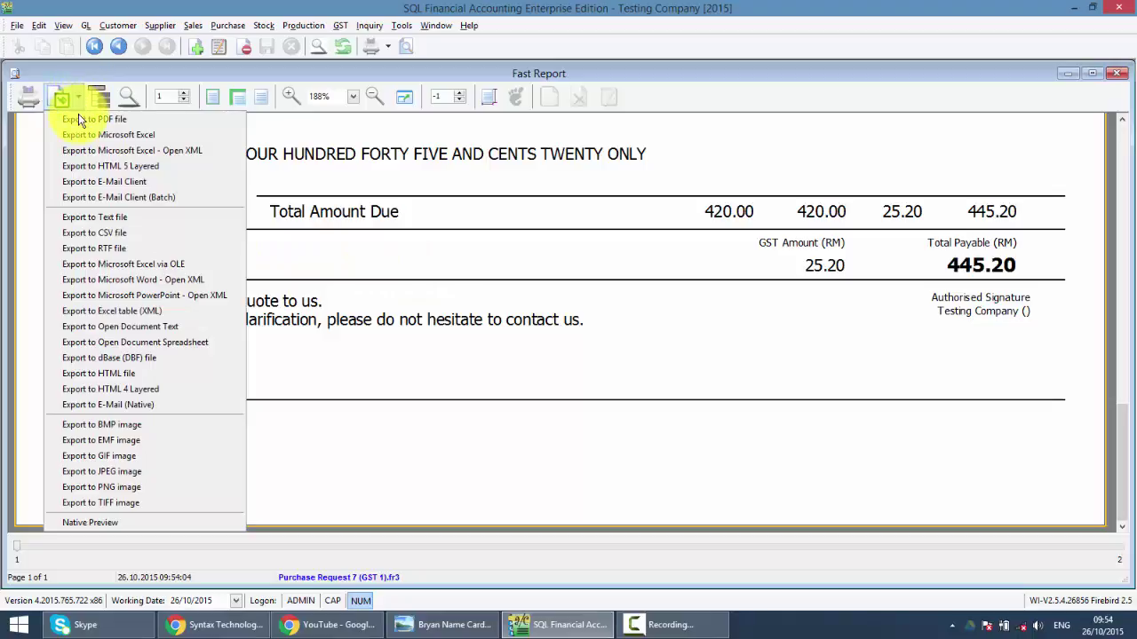
click(78, 117)
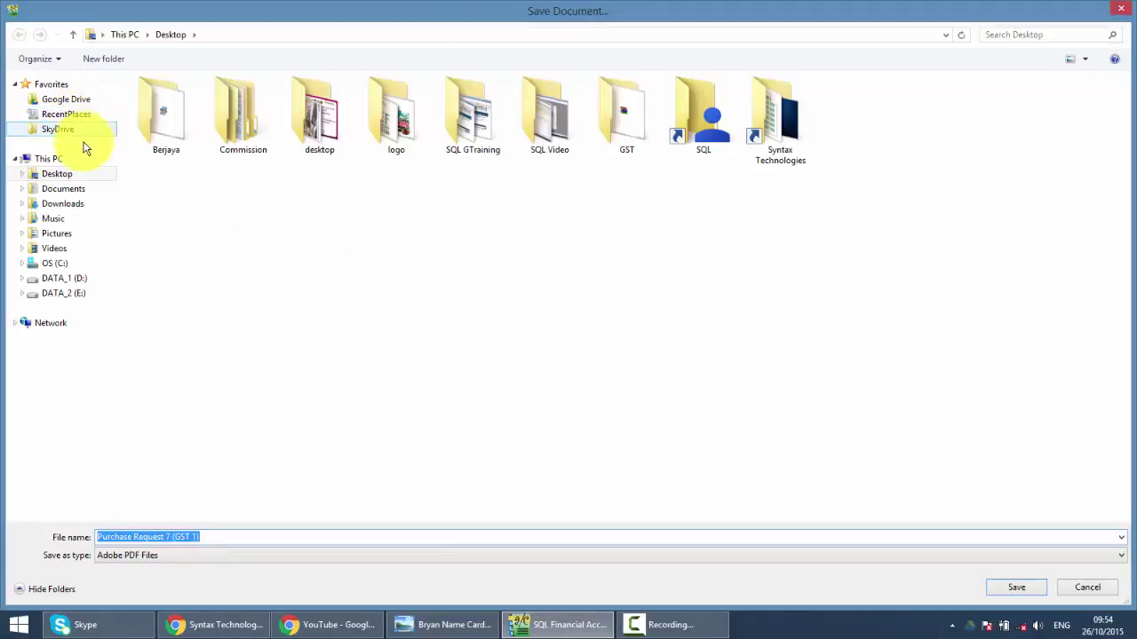
click(64, 173)
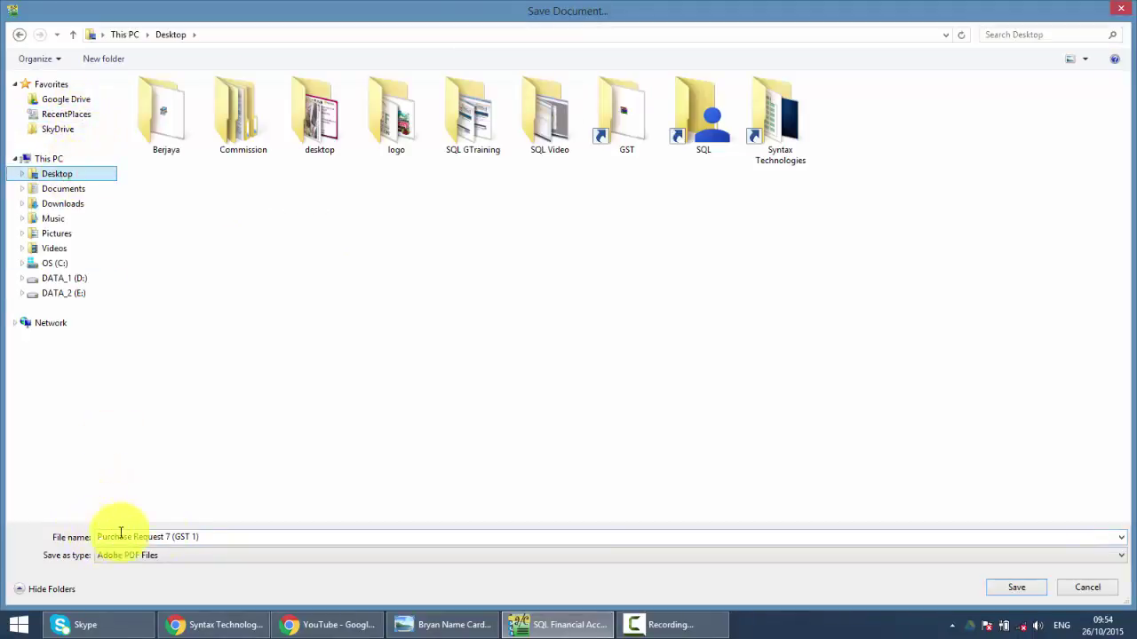
drag(216, 537, 3, 392)
text(MAXIS PURCHASE REQUEST)
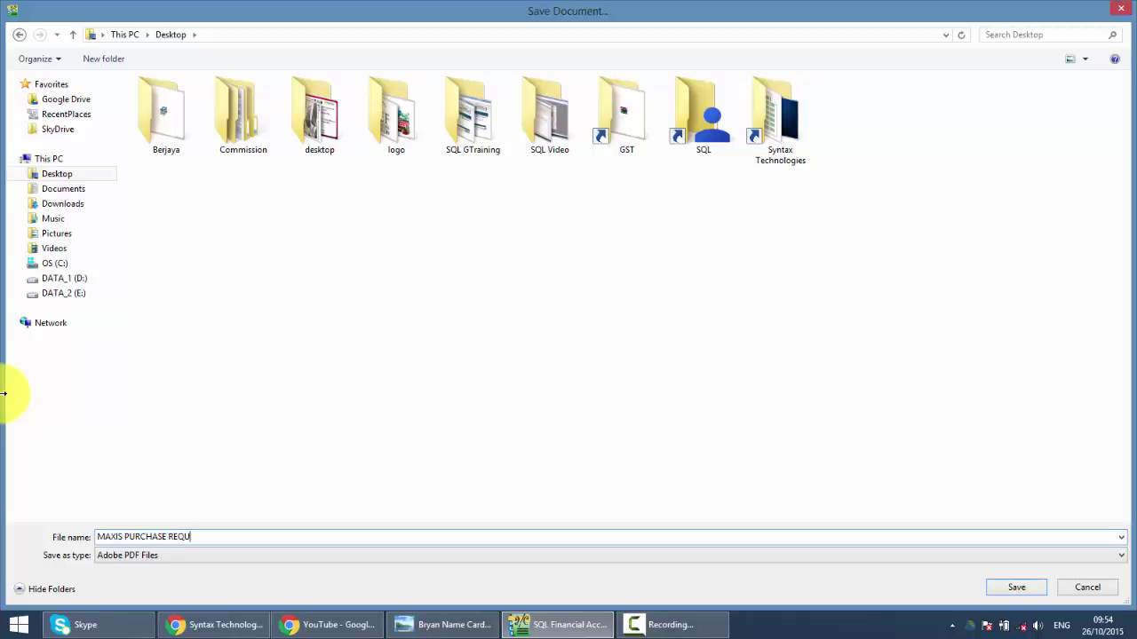
click(1029, 589)
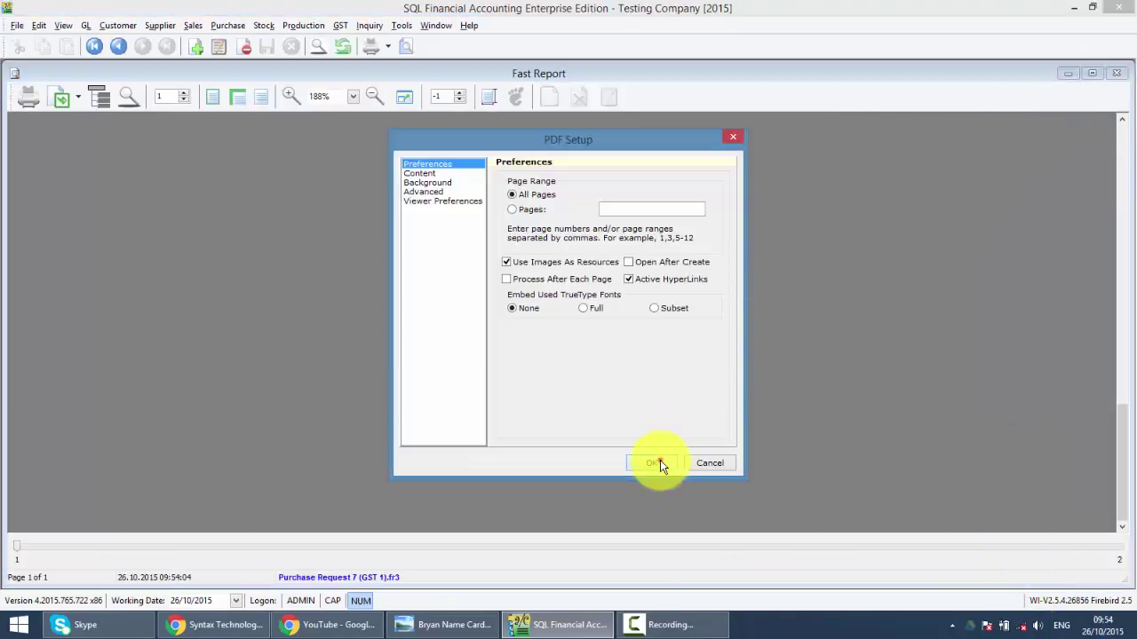
click(660, 463)
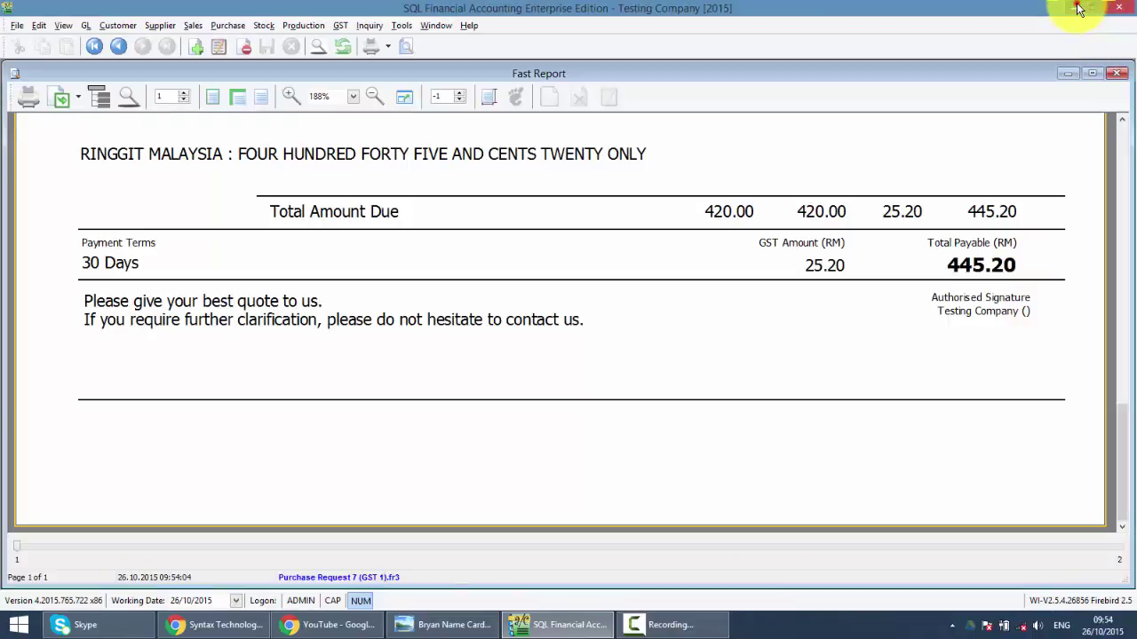
Go to the desktop, move the MAXIS PURCHASE REQUEST PDF to an empty area and open it.
click(1077, 9)
click(1066, 9)
click(1066, 9)
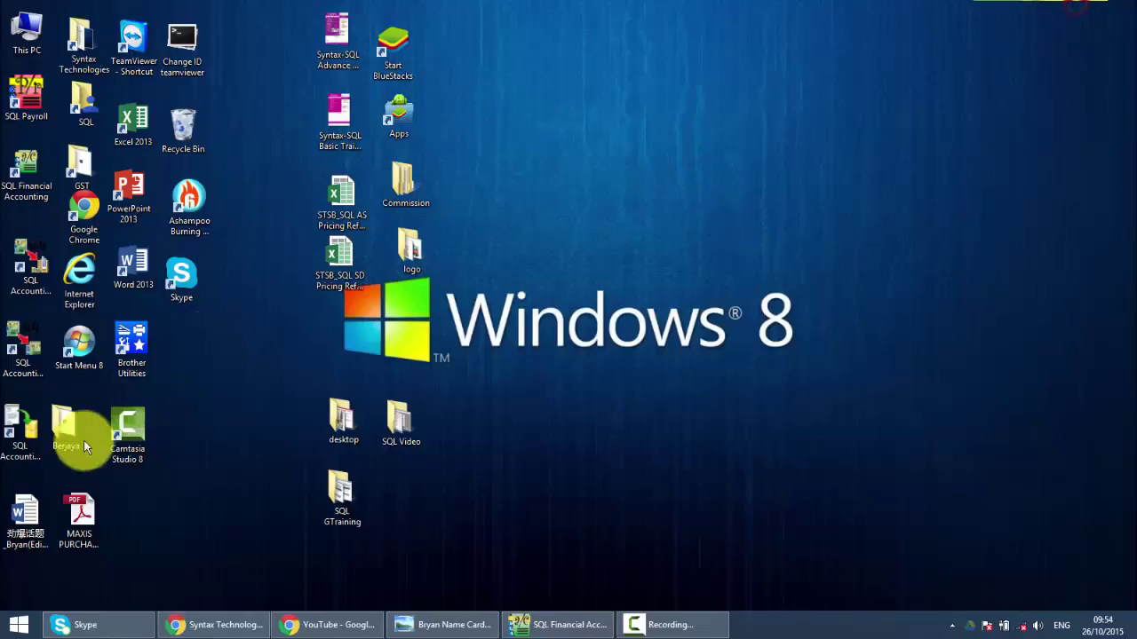
drag(70, 518, 602, 142)
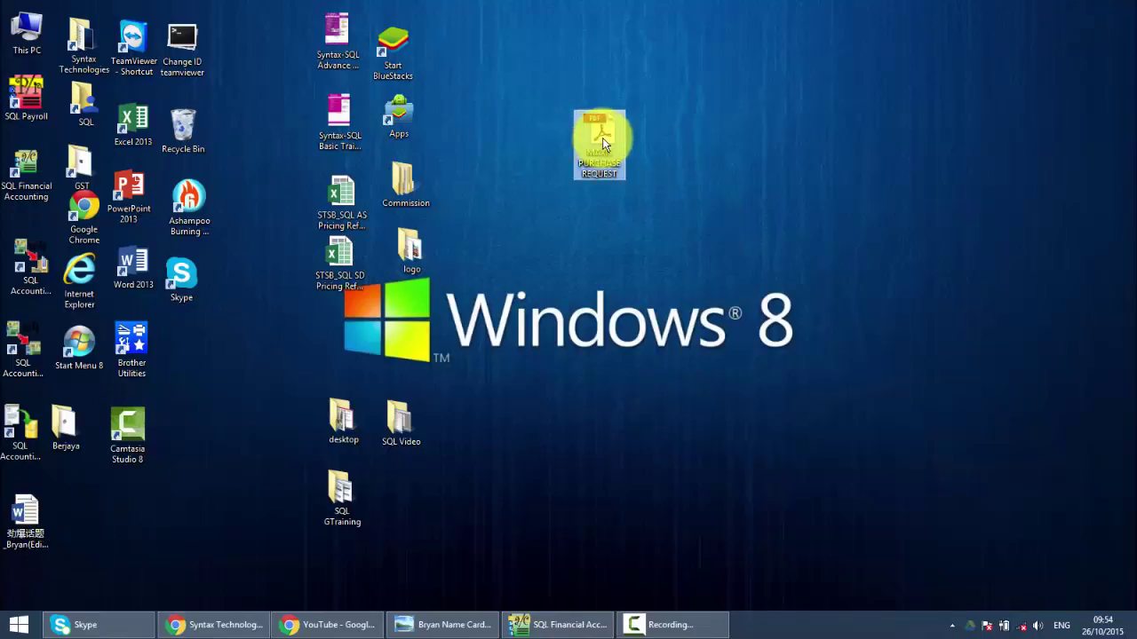
double_click(602, 140)
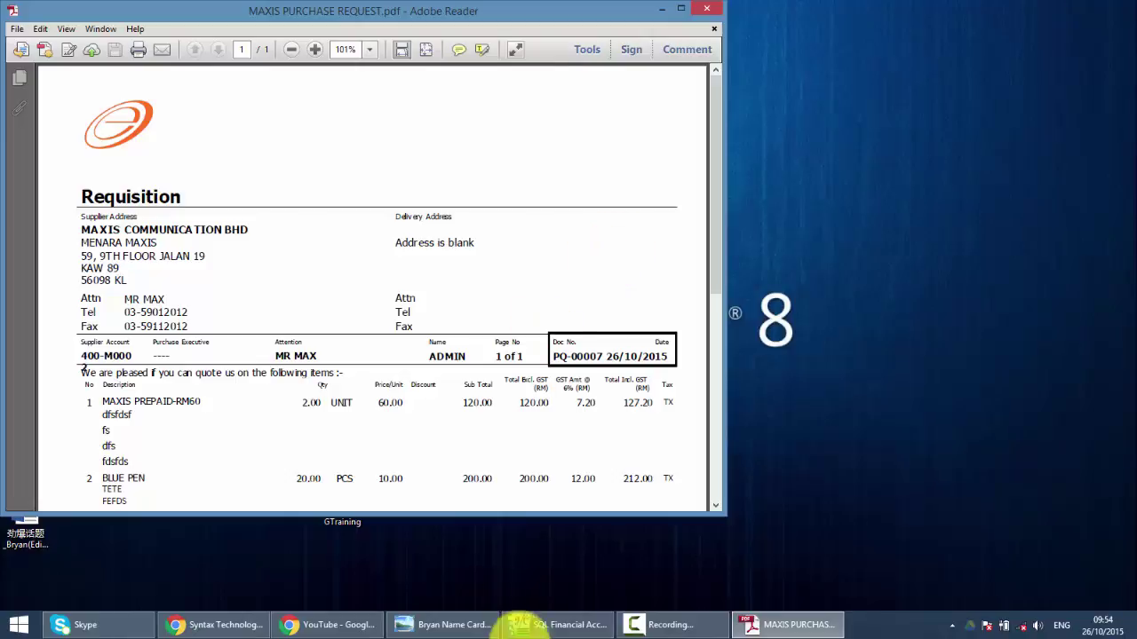
Return to SQL Financial Accounting and close the report preview and the purchase request window.
click(577, 622)
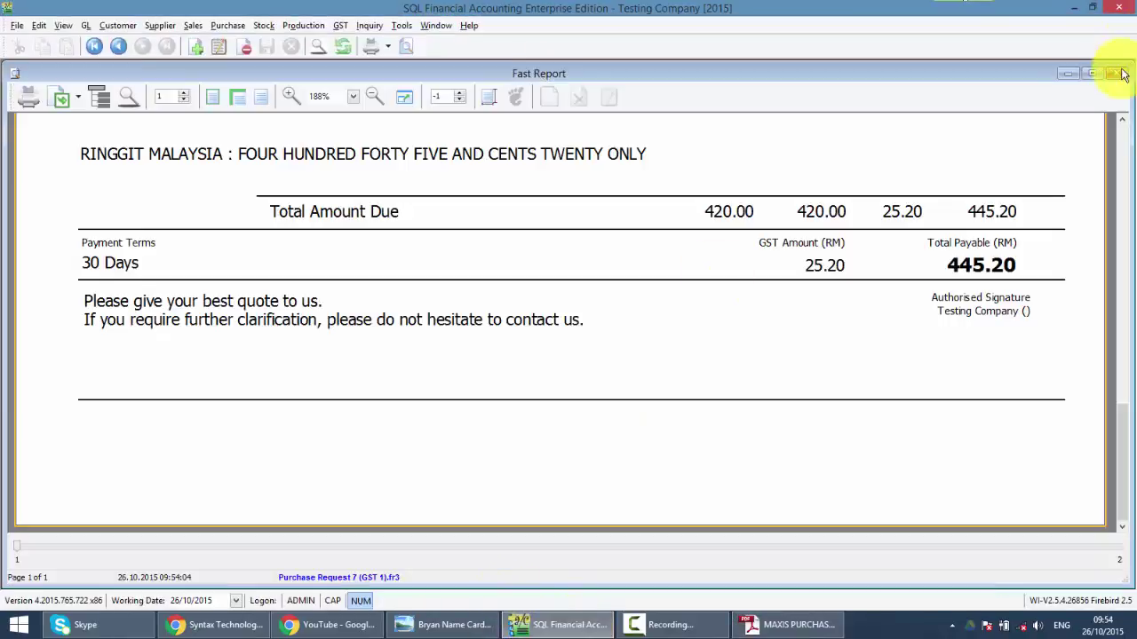
click(1118, 73)
click(1120, 74)
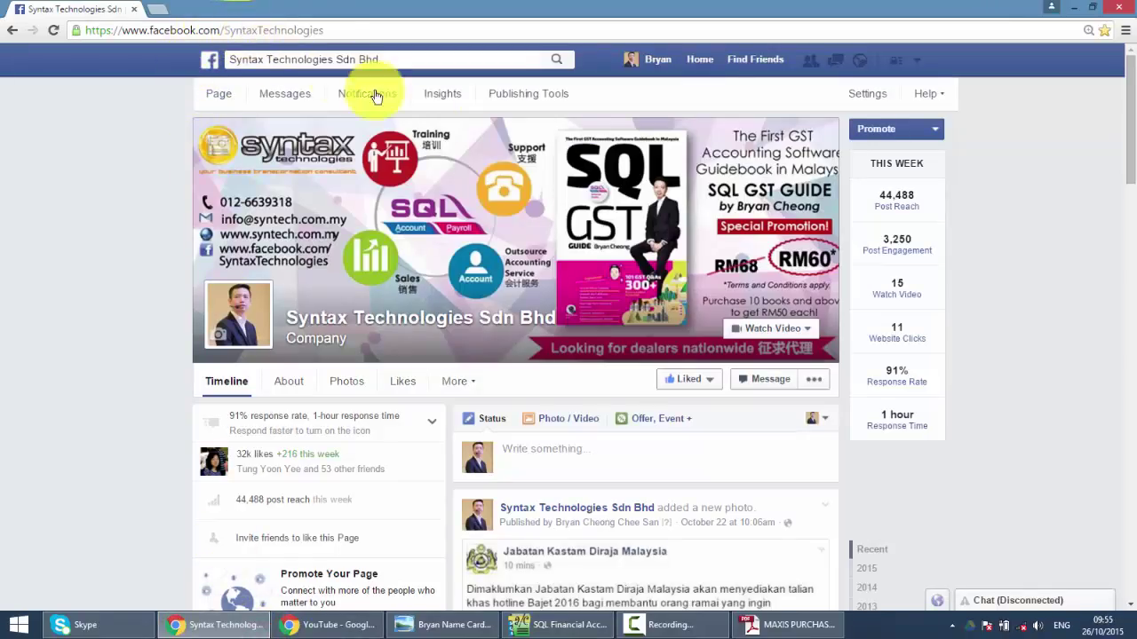
View the Syntax Technologies Facebook page in Chrome, its YouTube tutorials page, and the business card image in Windows Photo Viewer.
mouse_move(673, 391)
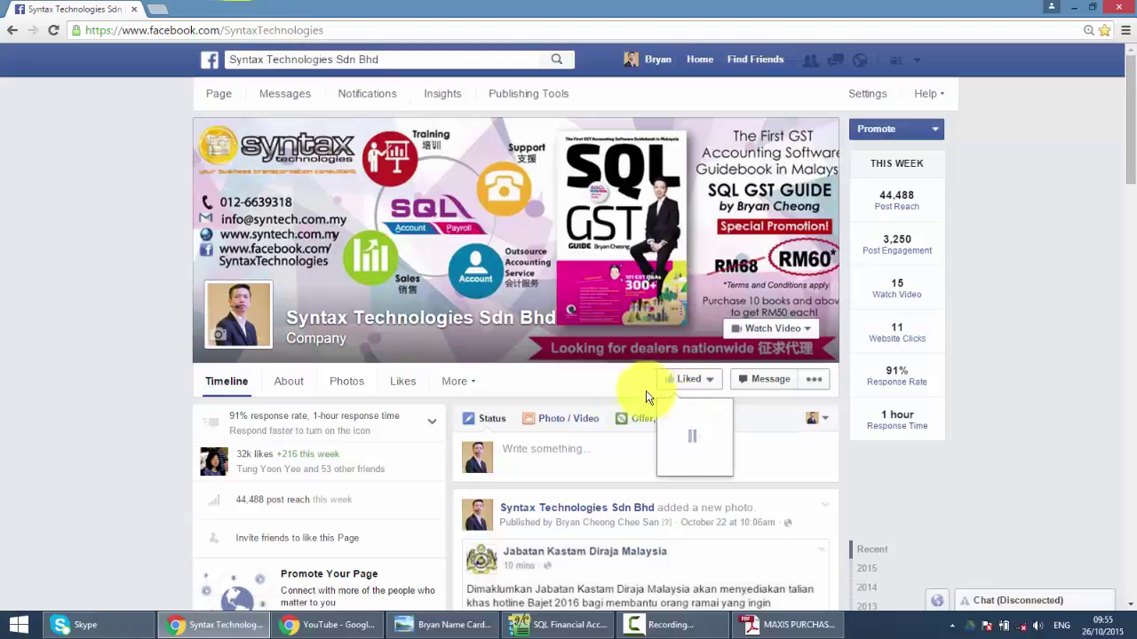
click(324, 631)
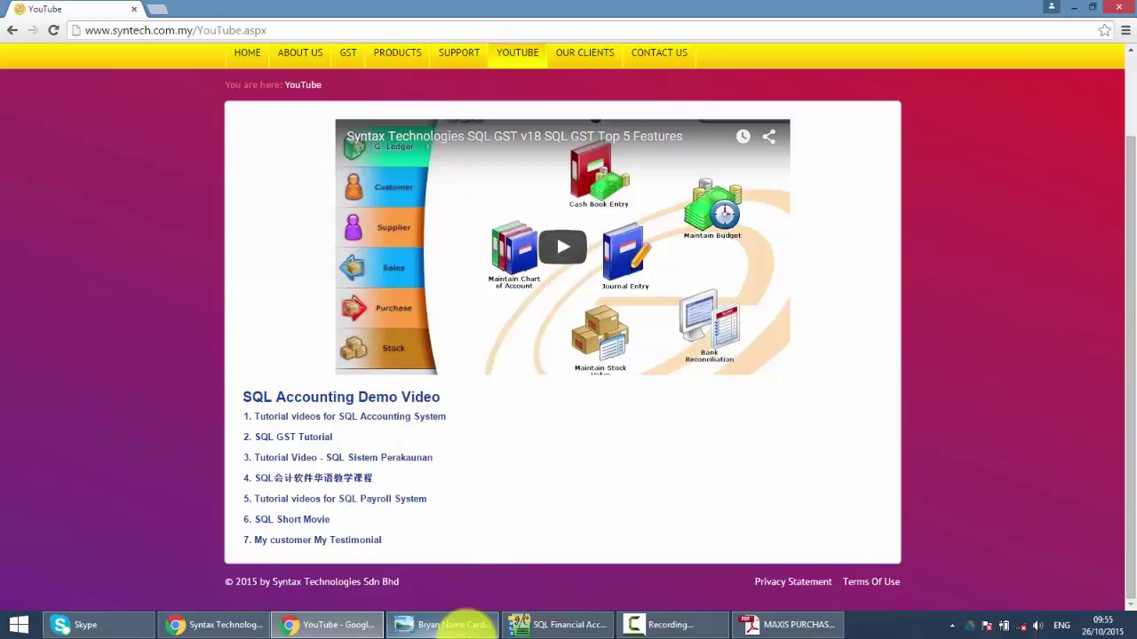
click(457, 626)
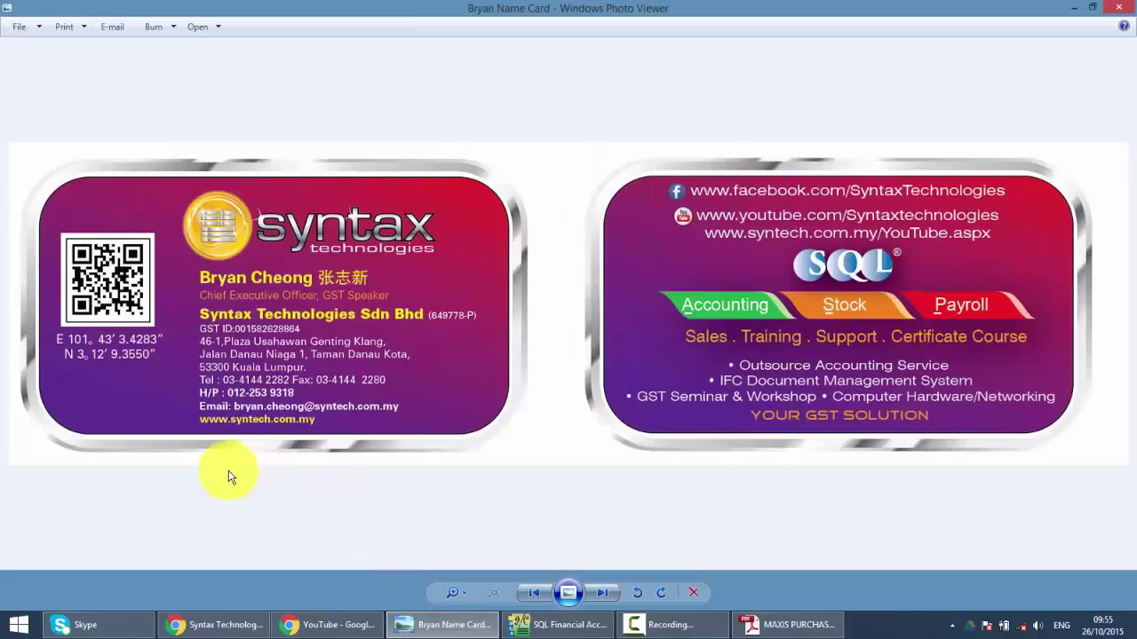